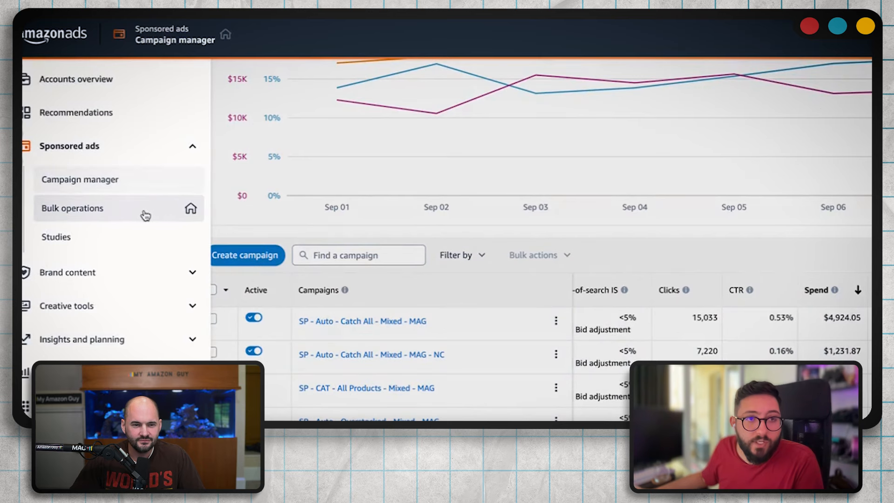
- Open Bulk operations and set the performance metrics date range to Sep 8, 2024 - Sep 14, 2024
left_click(135, 215)
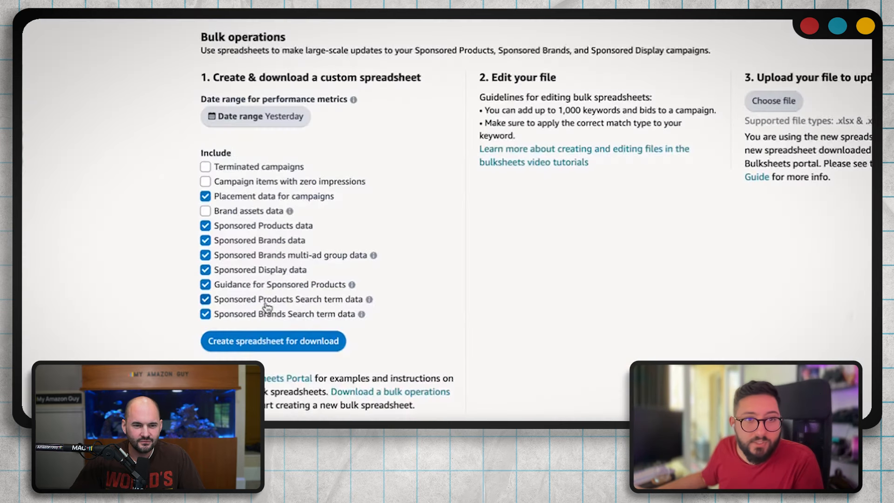
left_click(254, 133)
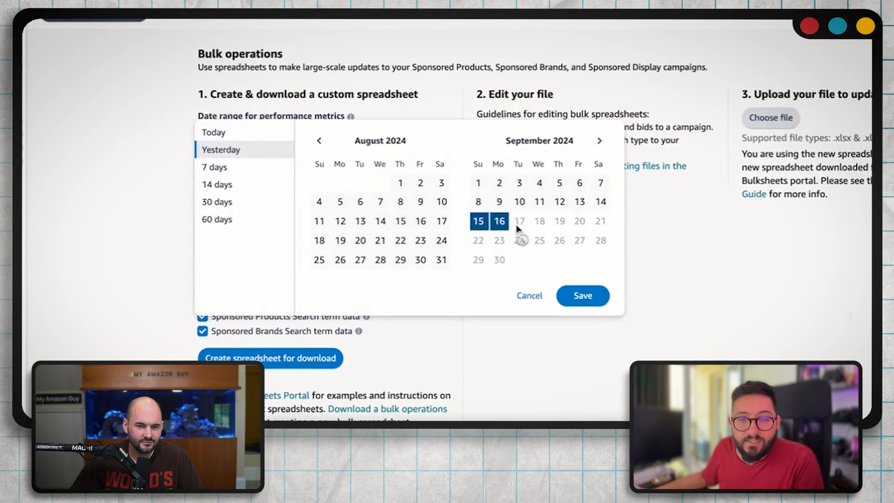
left_click(479, 202)
left_click(600, 201)
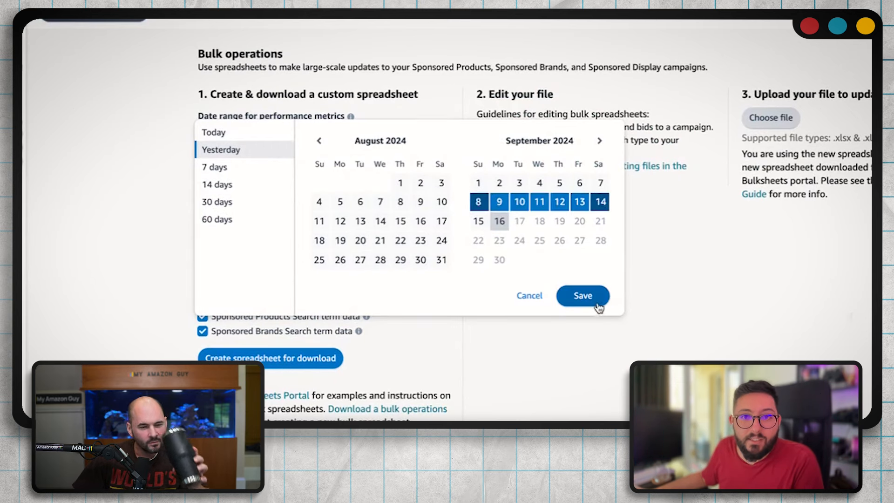
left_click(583, 296)
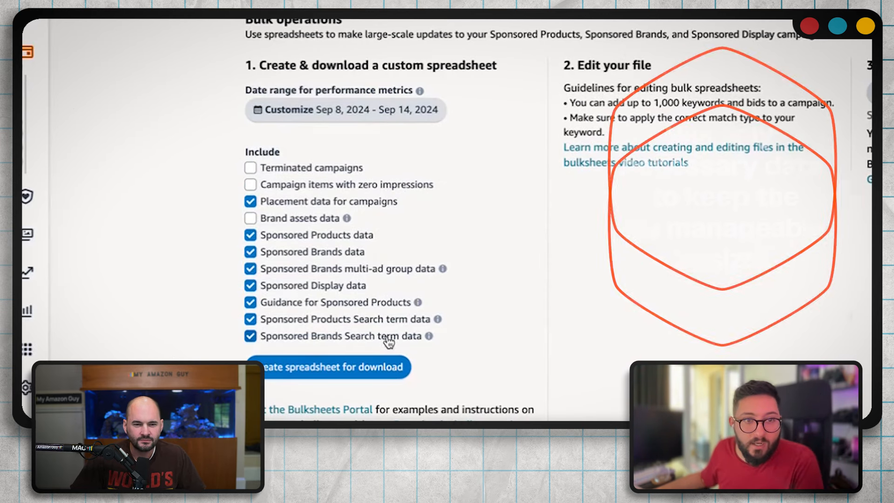
- Exclude both search term data sets, Guidance for Sponsored Products and Sponsored Brands multi-ad group data, and request the spreadsheet for download
left_click(345, 334)
left_click(355, 321)
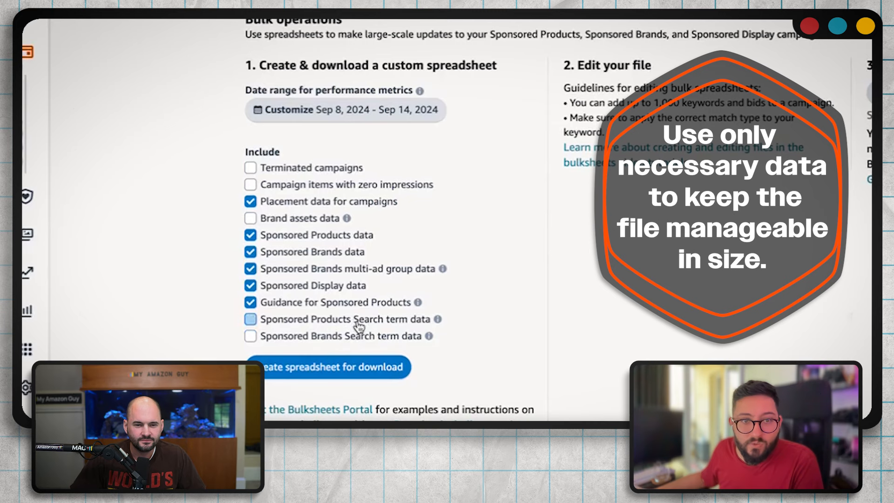
left_click(310, 305)
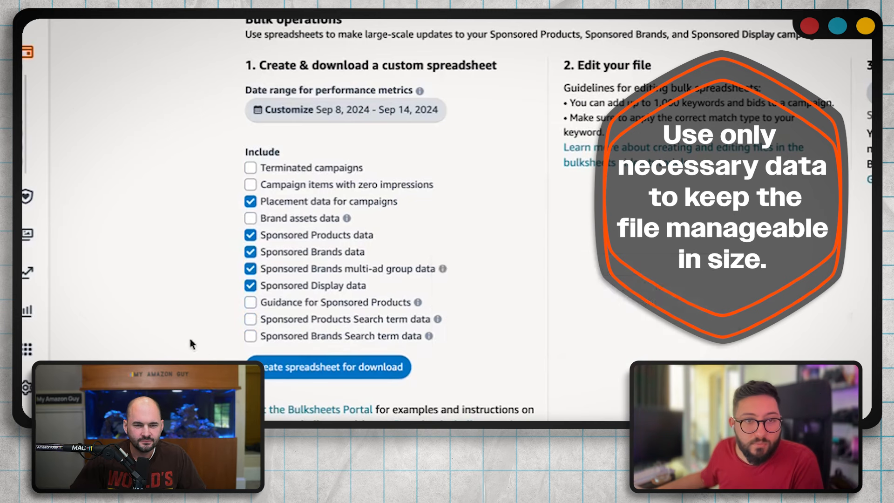
left_click(295, 275)
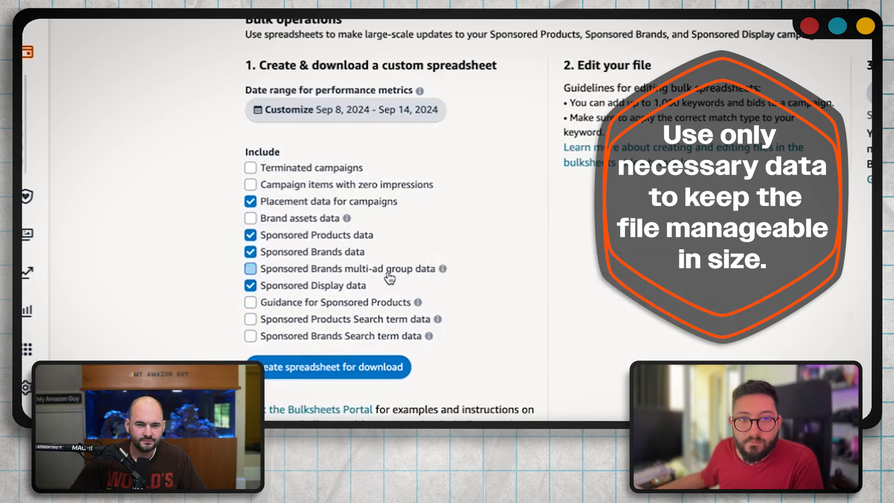
left_click(279, 367)
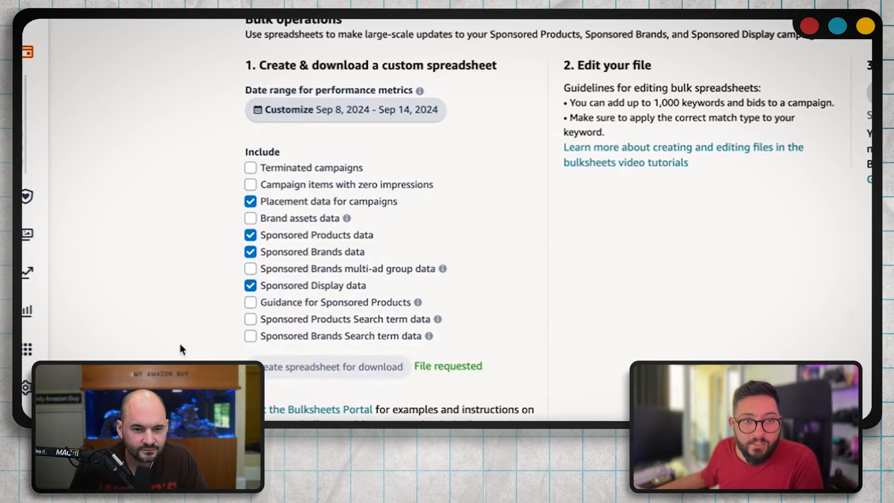
scroll(103, 184, "down", 2)
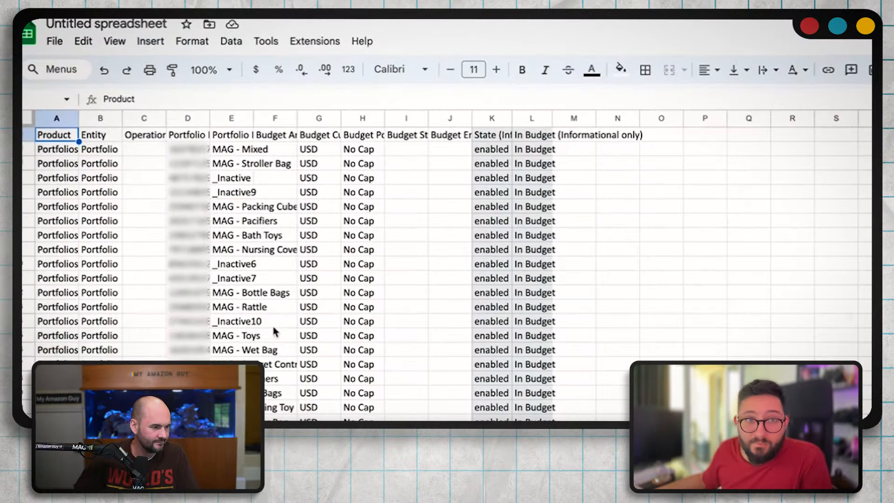
- Fit the widths of the Portfolio ID and Portfolio Name columns to their contents in the bulk spreadsheet
left_click_drag(198, 119, 235, 118)
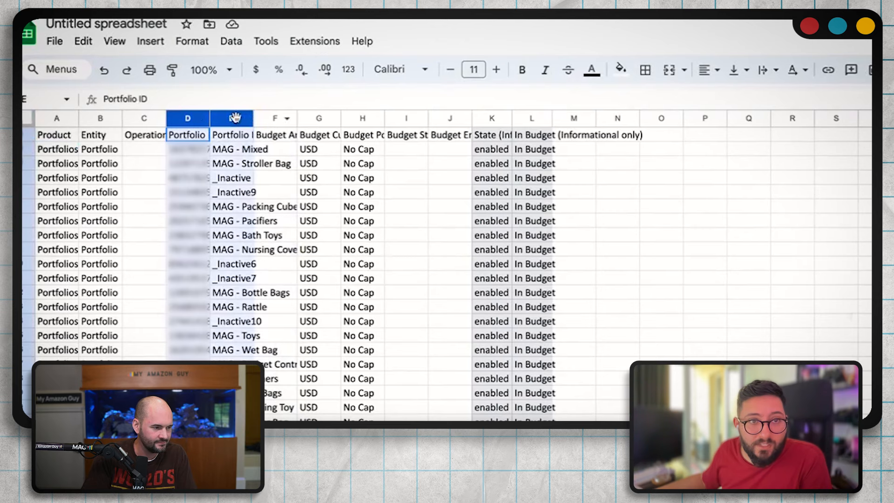
double_click(253, 119)
left_click(507, 278)
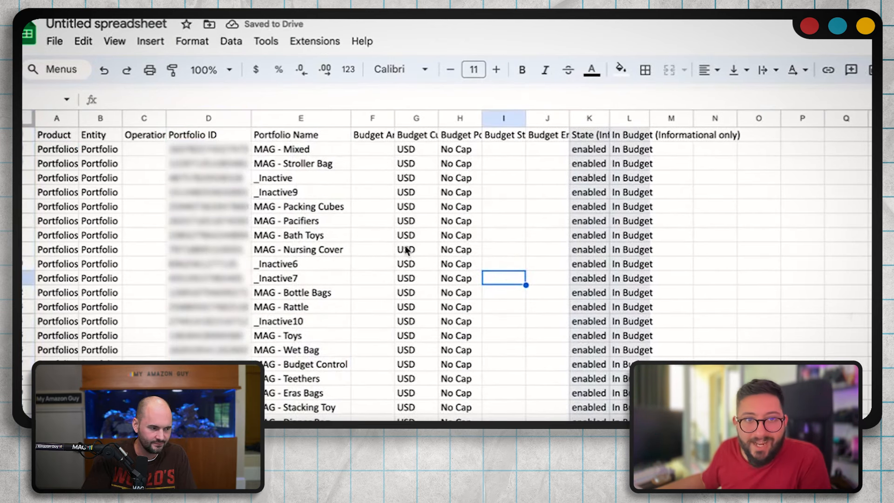
left_click(416, 136)
left_click(446, 142)
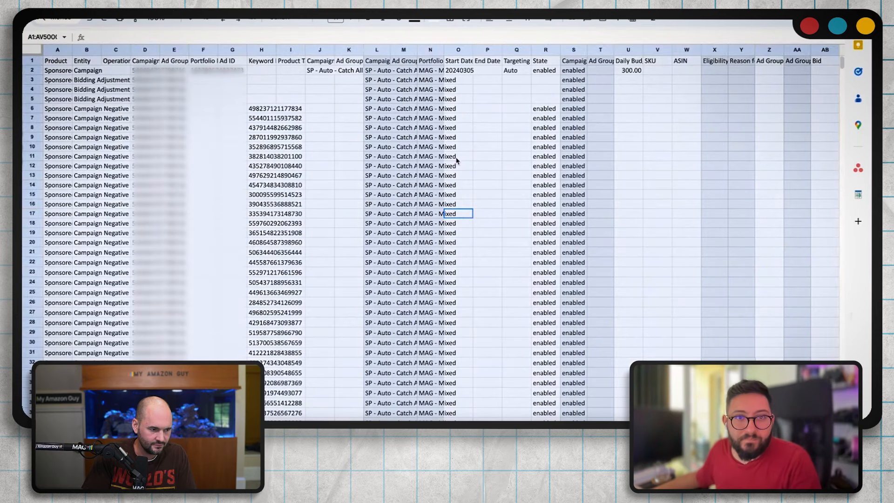
- Create a filter over all the data in the Sponsored Products campaign sheet
left_click(459, 158)
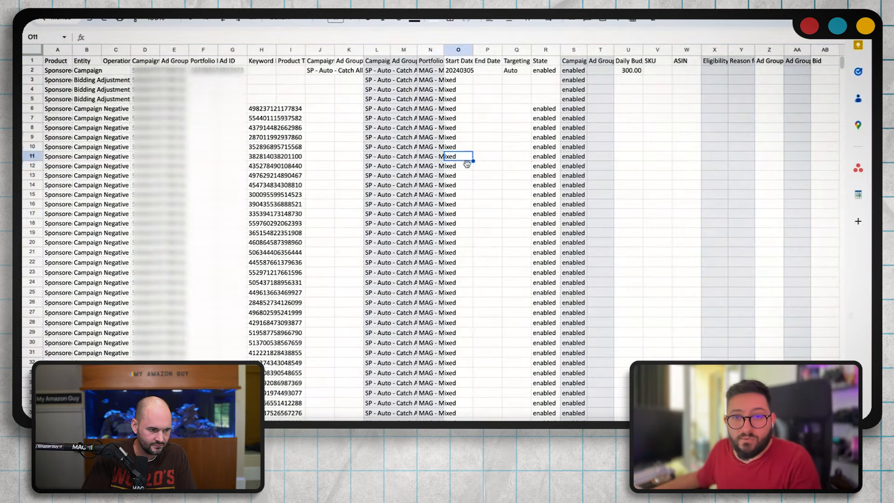
key("super+a")
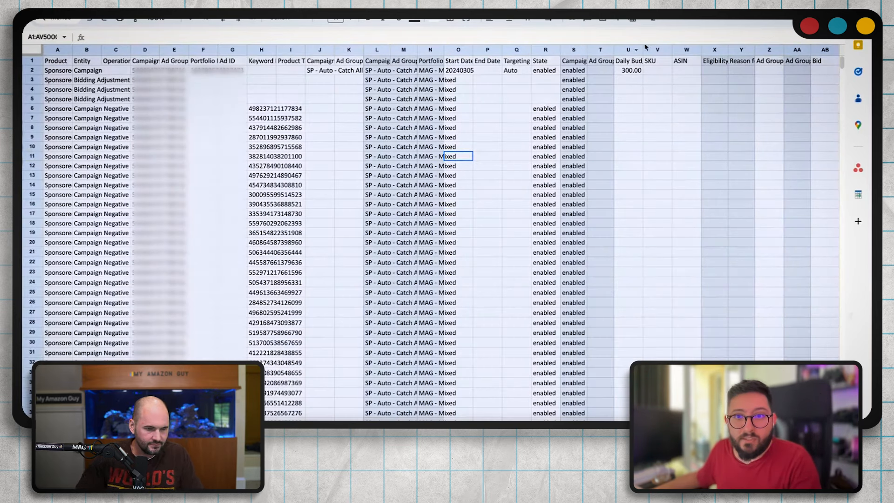
left_click(618, 20)
left_click(574, 165)
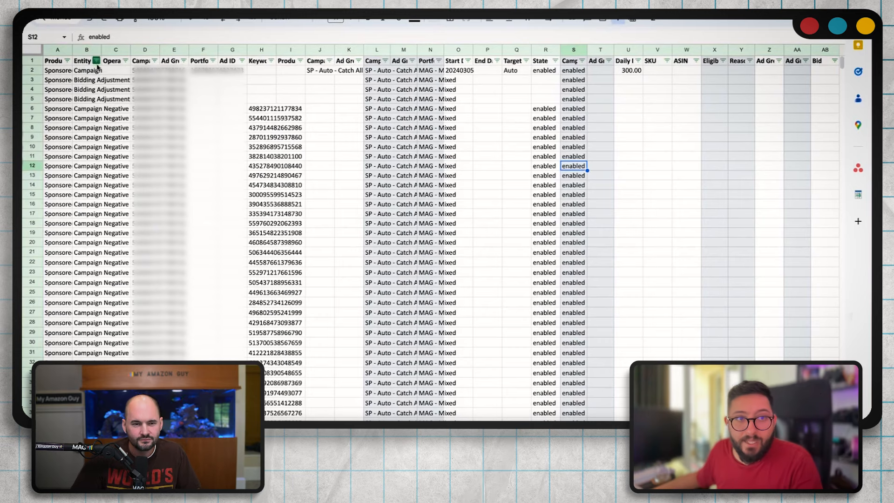
- Filter the Entity column by values to show only Keyword and Product Targeting rows
left_click(80, 64)
left_click(96, 61)
left_click(145, 179)
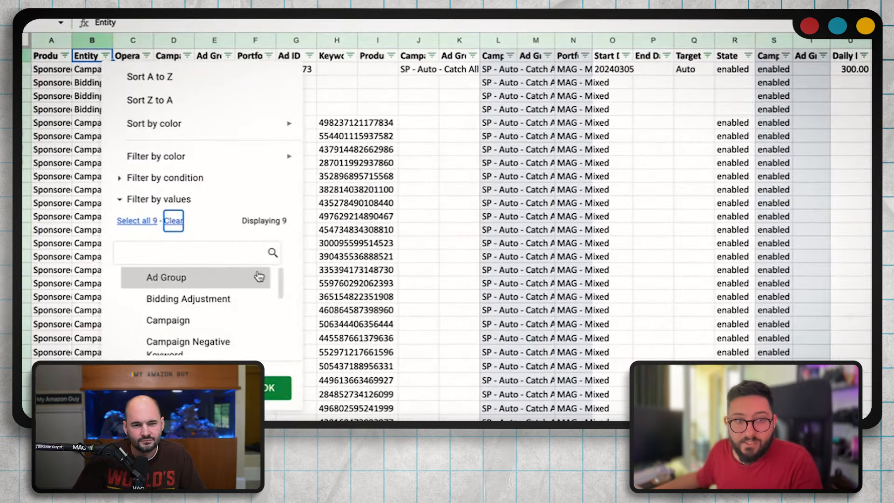
left_click_drag(222, 221, 225, 236)
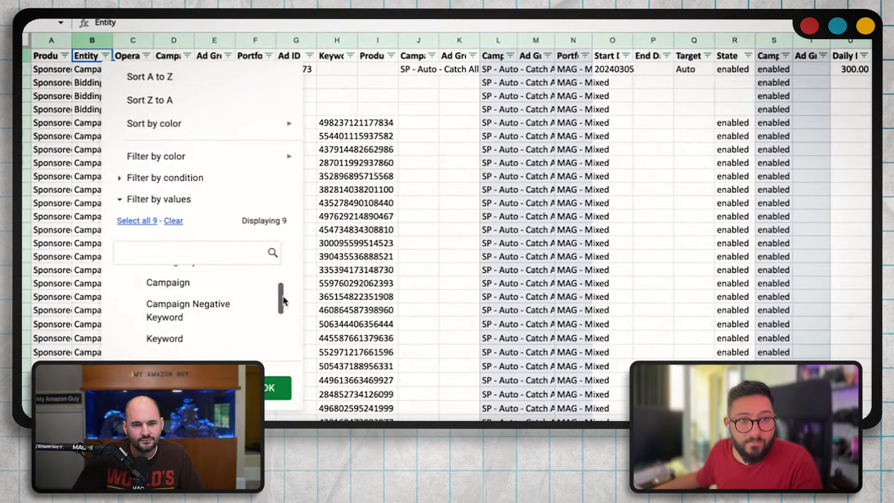
scroll(284, 301, "down", 1)
left_click(204, 320)
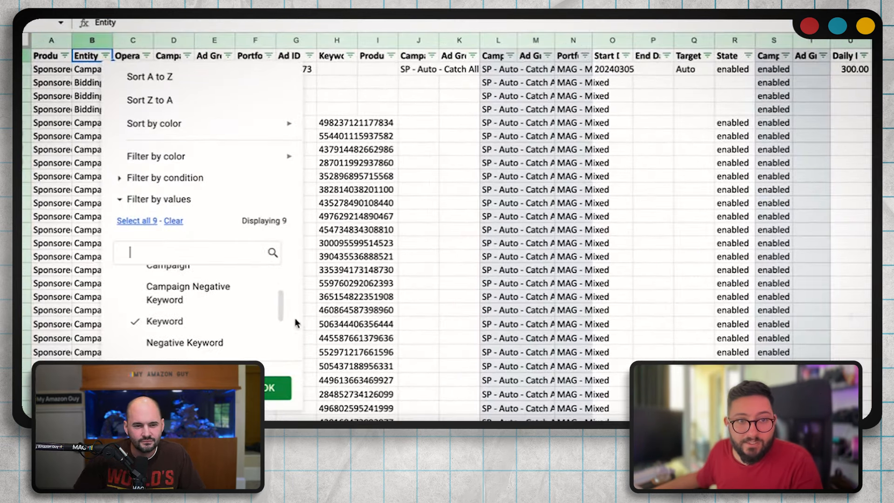
scroll(292, 340, "down", 2)
left_click(184, 343)
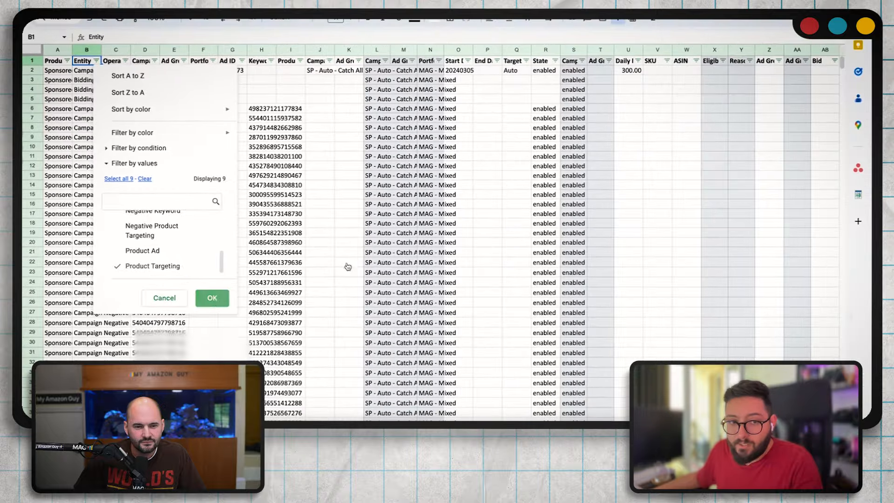
left_click(278, 388)
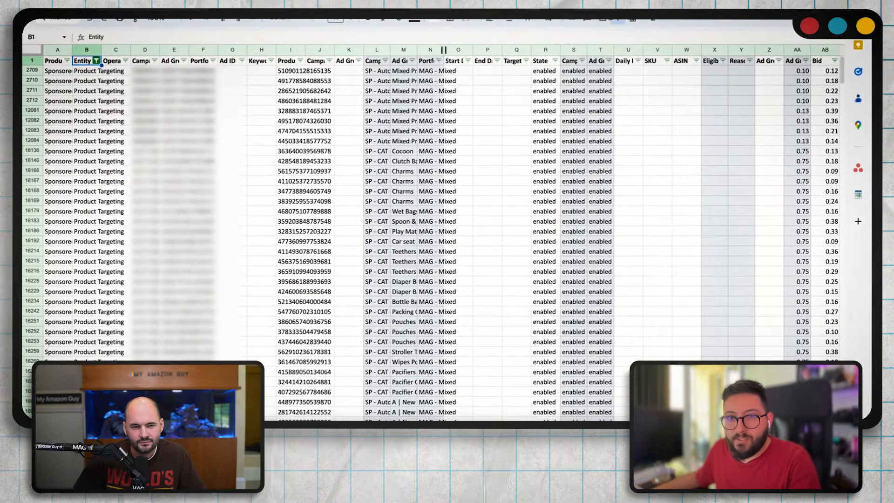
- Remove the existing filter and create a fresh one over the whole campaign sheet
left_click(618, 22)
left_click(368, 167)
key("ctrl+a")
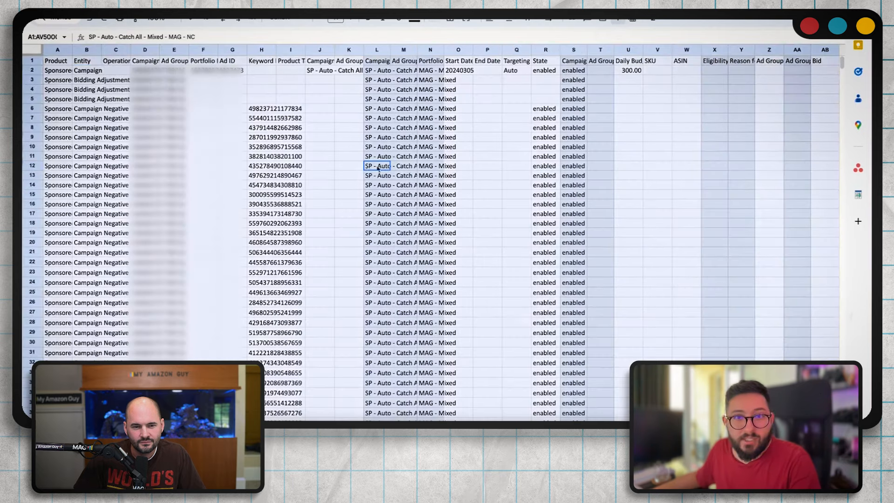
key("super+alt+r")
- Filter the Bid column to exclude (Blanks), keeping only rows that have a bid
scroll(625, 169, "right", 10)
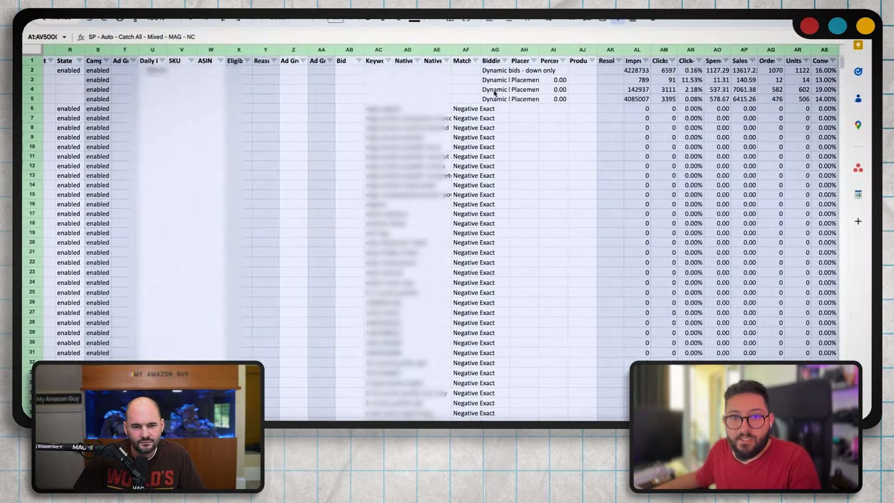
left_click(453, 109)
left_click(359, 61)
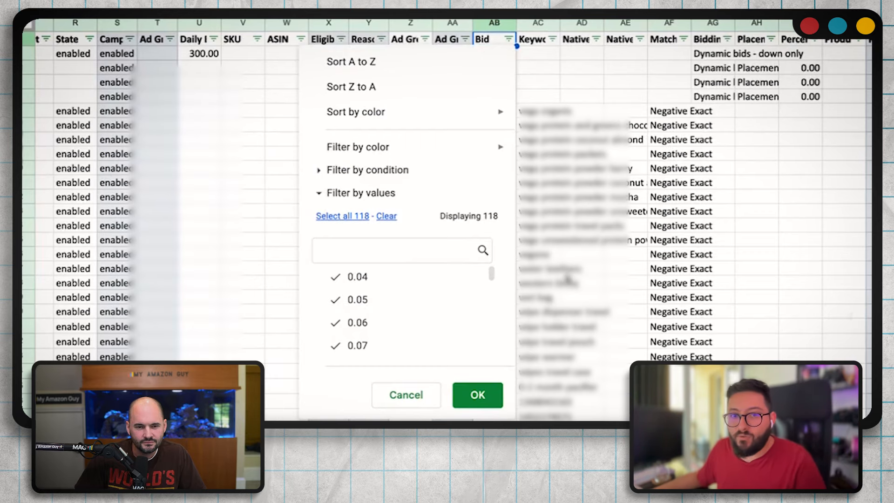
left_click_drag(493, 278, 501, 376)
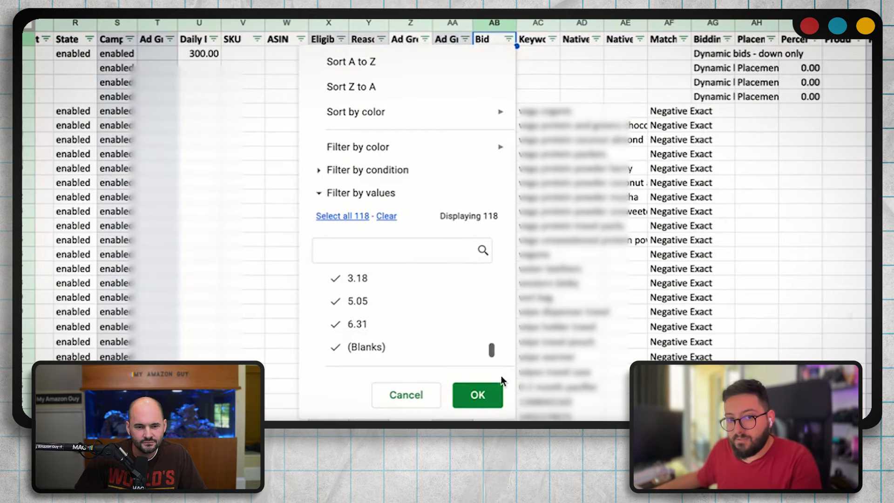
left_click(421, 359)
left_click(478, 395)
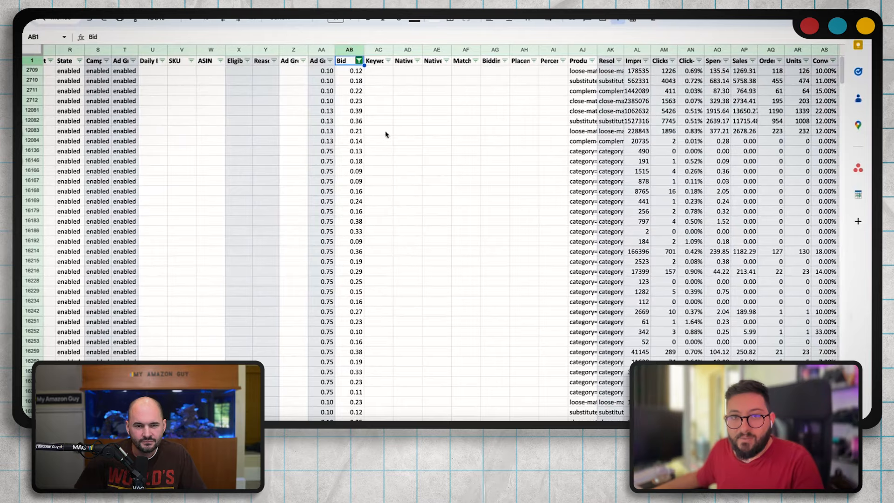
- Examine the filtered targeting rows, comparing campaign and ad group details with bids and performance metrics from impressions to ROAS
left_click(355, 120)
scroll(386, 107, "left", 10)
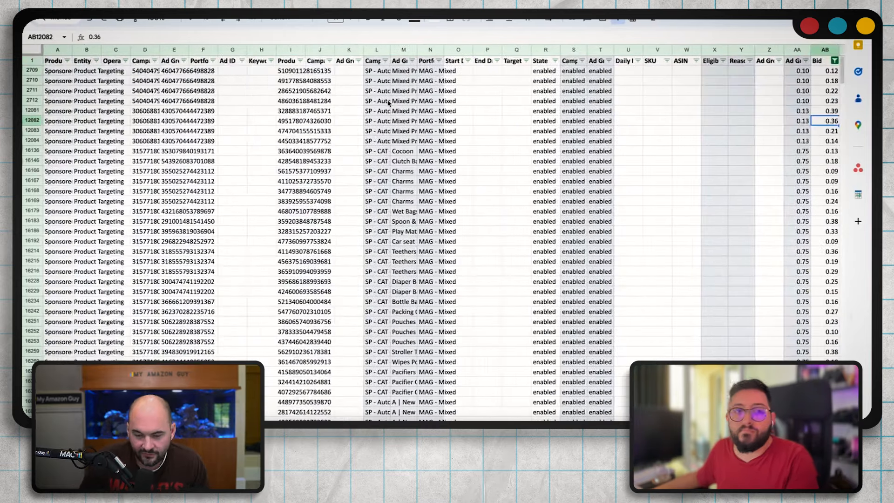
scroll(389, 109, "right", 4)
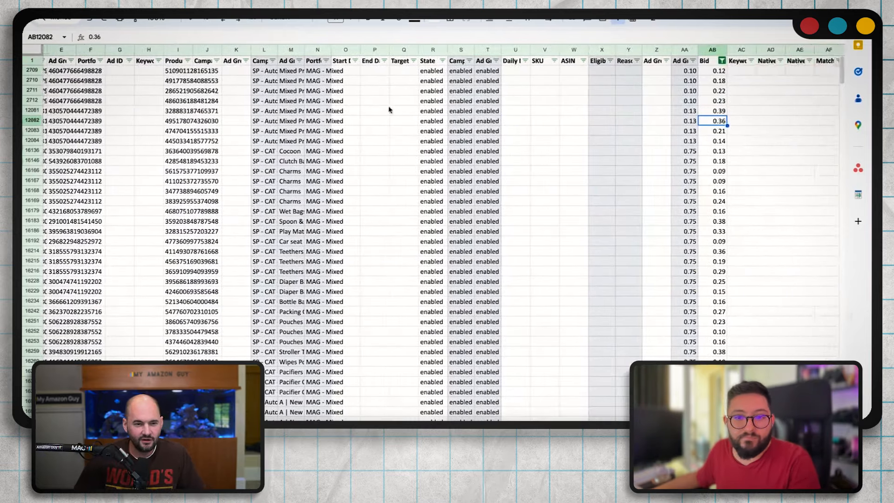
scroll(389, 110, "right", 12)
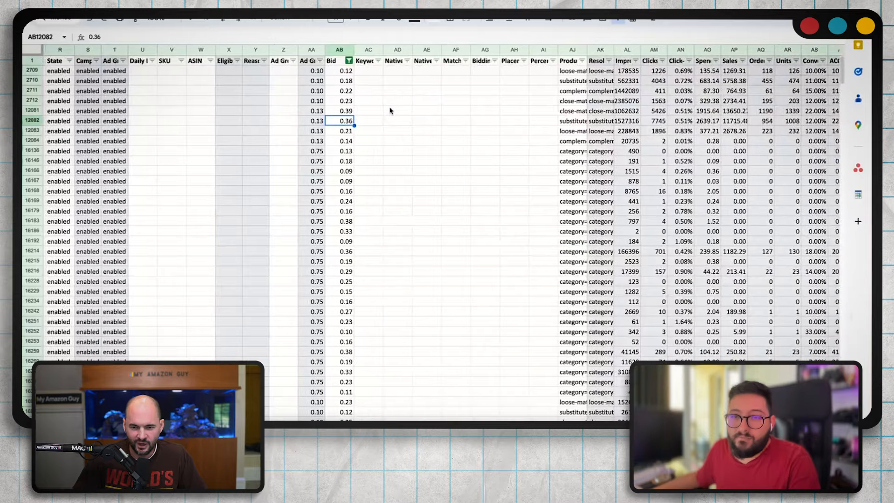
scroll(380, 118, "left", 10)
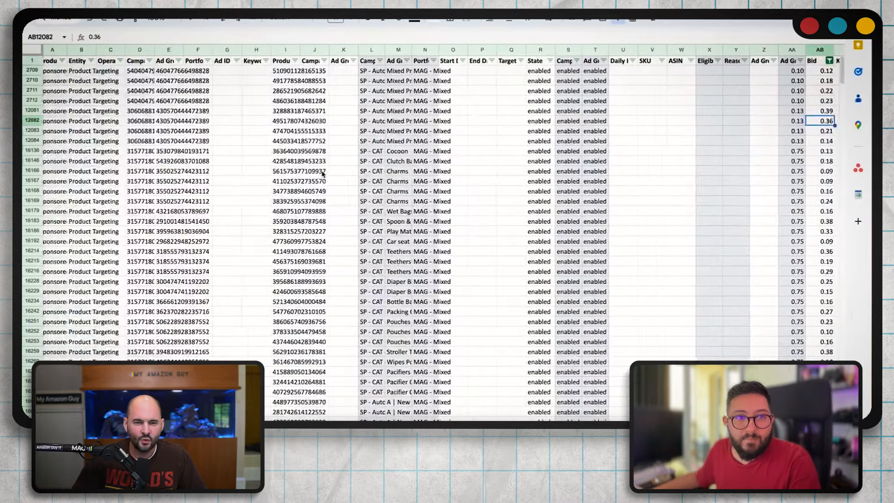
scroll(321, 173, "right", 10)
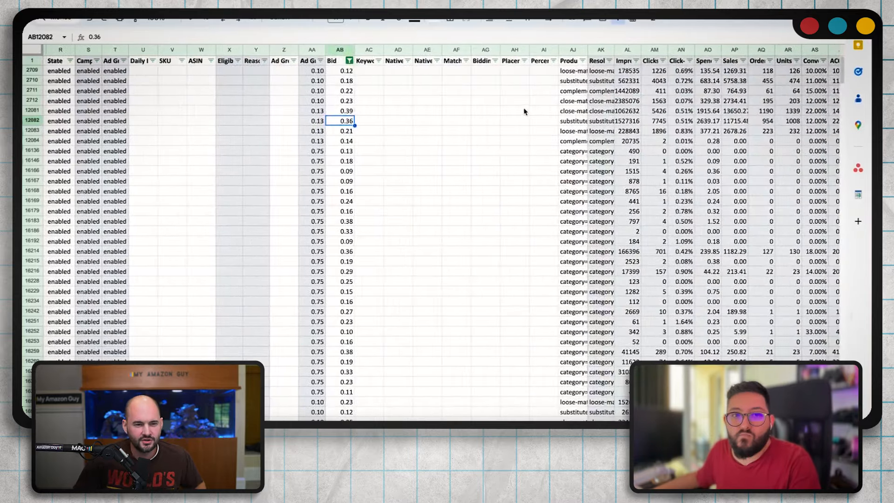
scroll(525, 112, "right", 2)
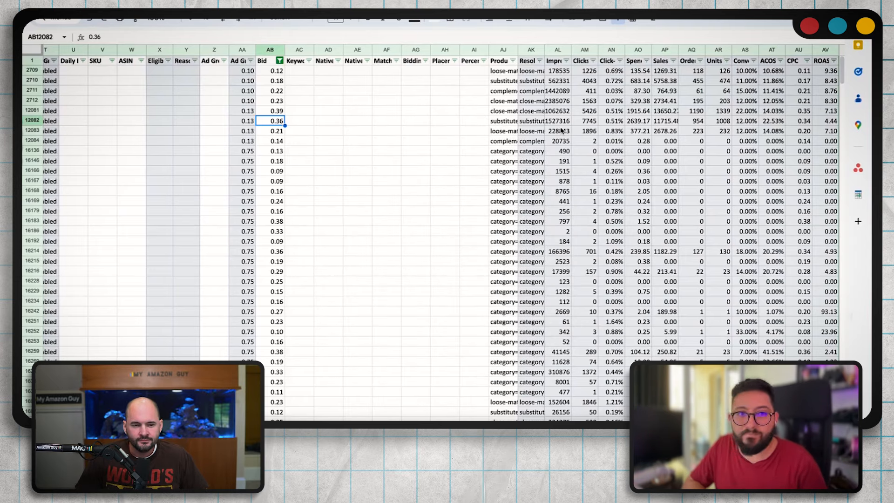
left_click(619, 142)
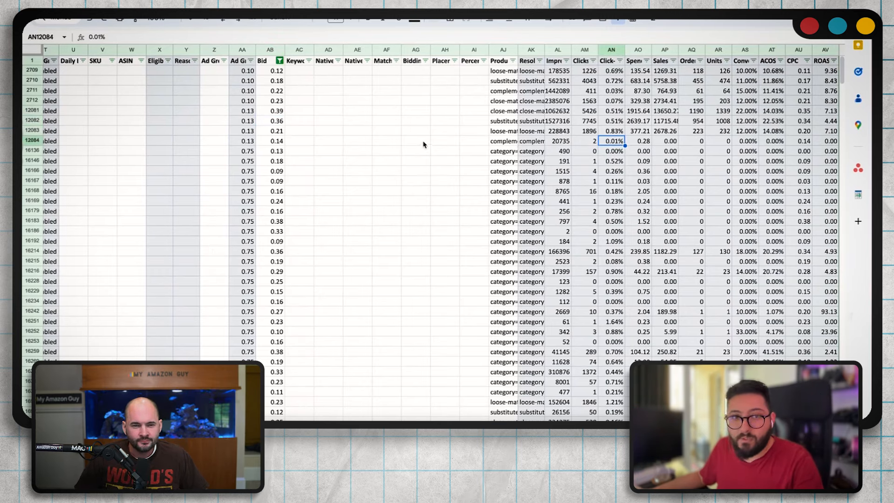
- Sort the filtered rows by the ACOS column in descending order (Z to A)
left_click(781, 61)
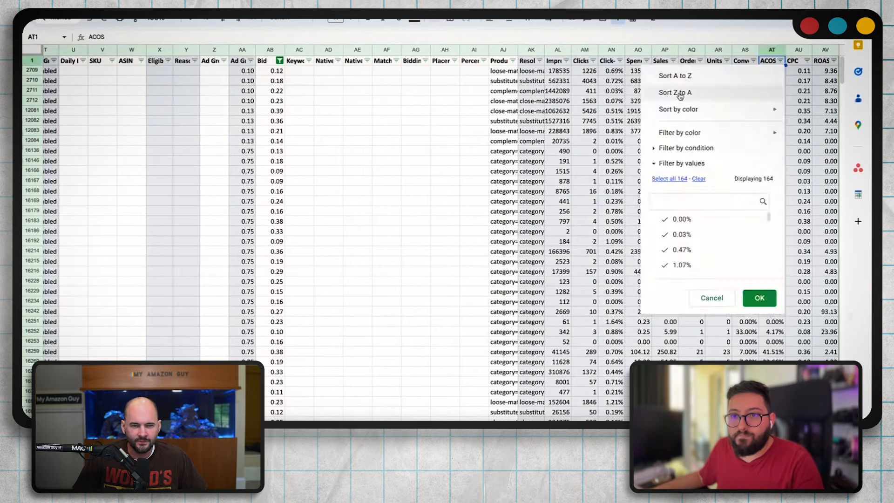
left_click(772, 100)
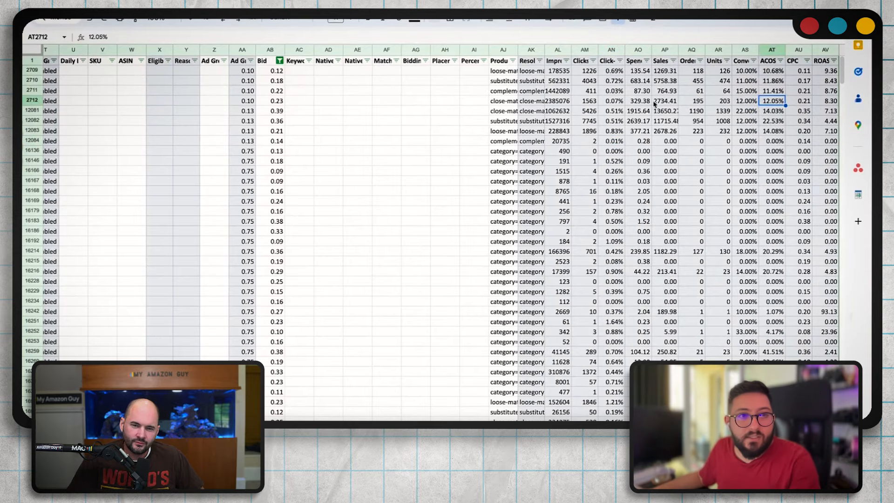
left_click(780, 61)
left_click(713, 90)
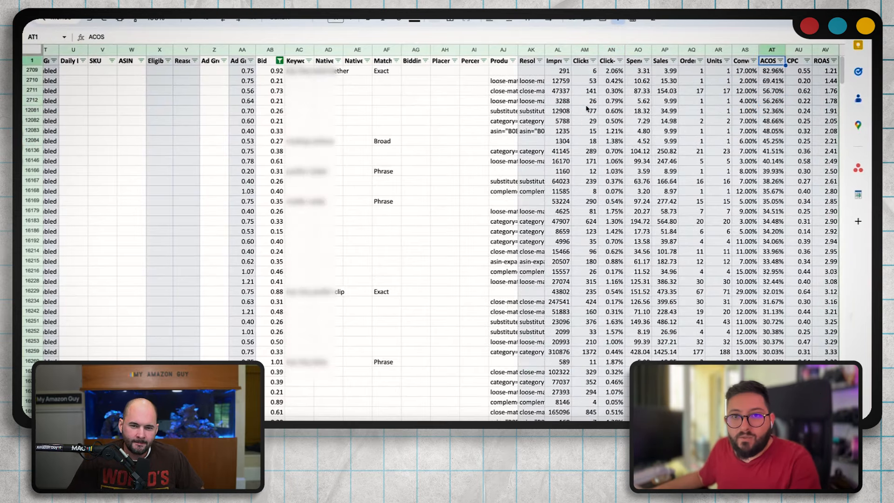
- Insert three blank columns after the ROAS column at the end of the campaign sheet
left_click(772, 74)
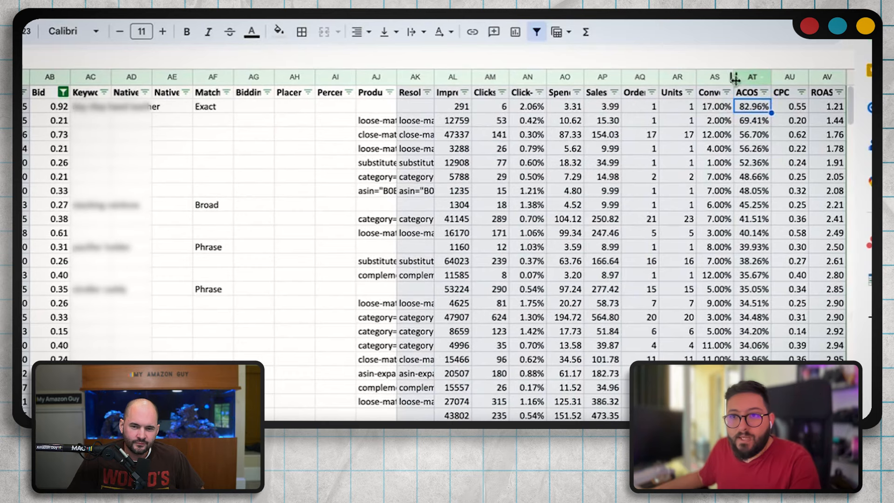
left_click(768, 50)
key("shift+super+Right")
right_click(768, 50)
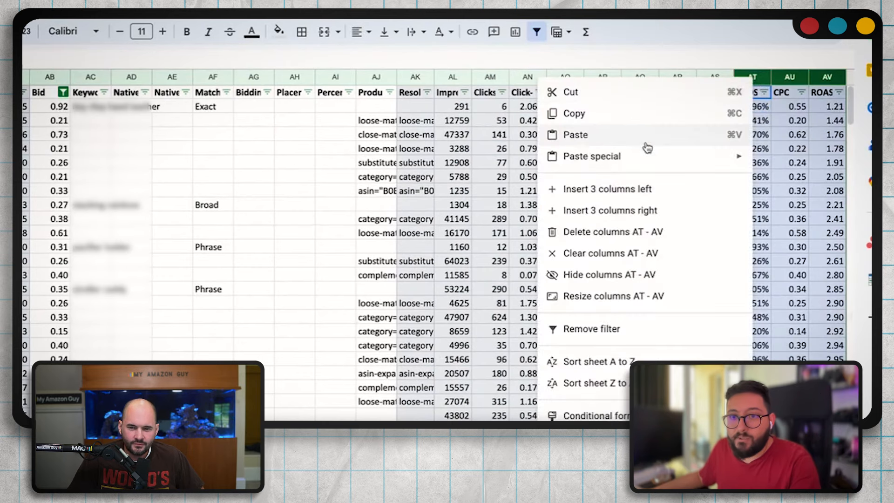
left_click(699, 216)
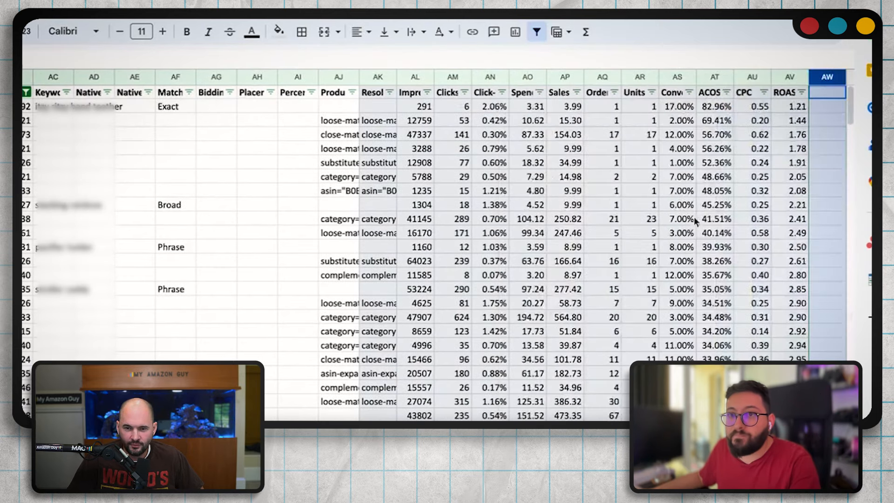
left_click(683, 235)
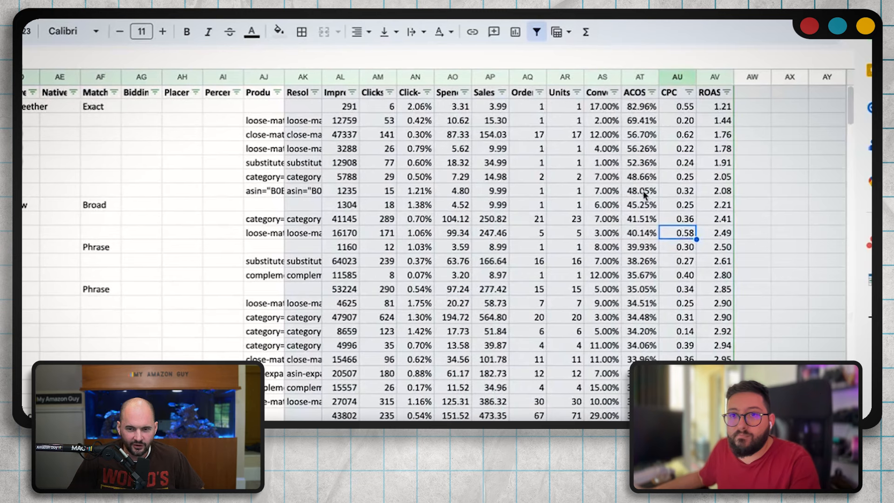
- Label the three blank columns after ROAS with the headers "old bid", "new bid" and "action"
left_click_drag(643, 107, 642, 205)
left_click(498, 233)
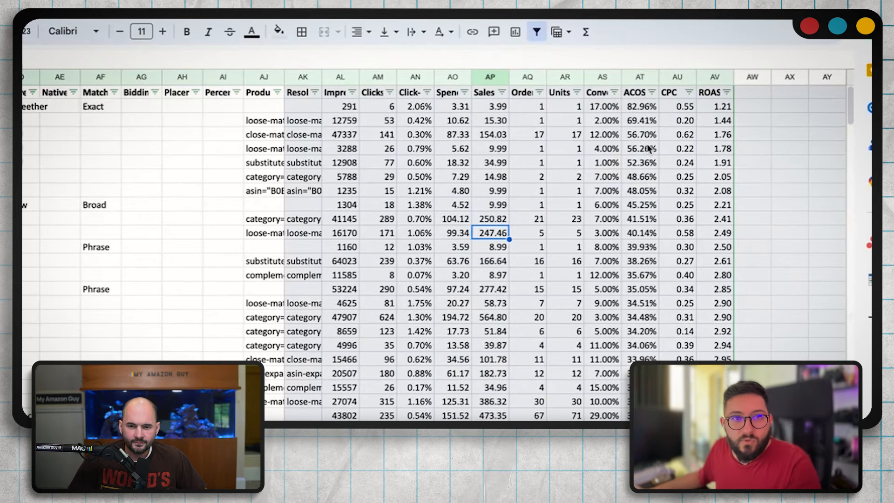
left_click(750, 95)
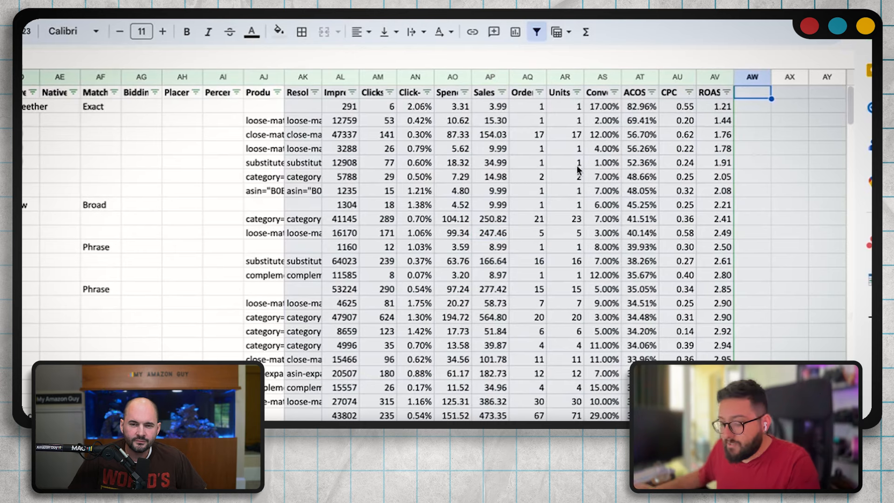
type("old d")
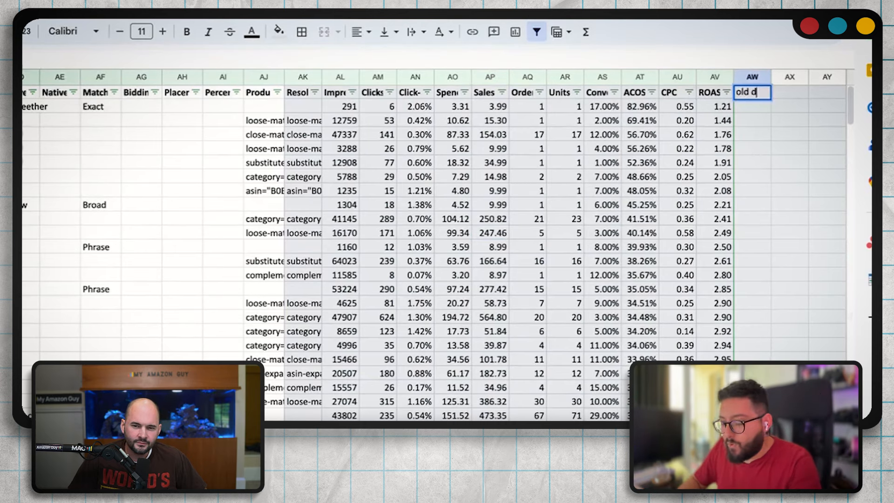
type("id")
key("Tab")
type("new b")
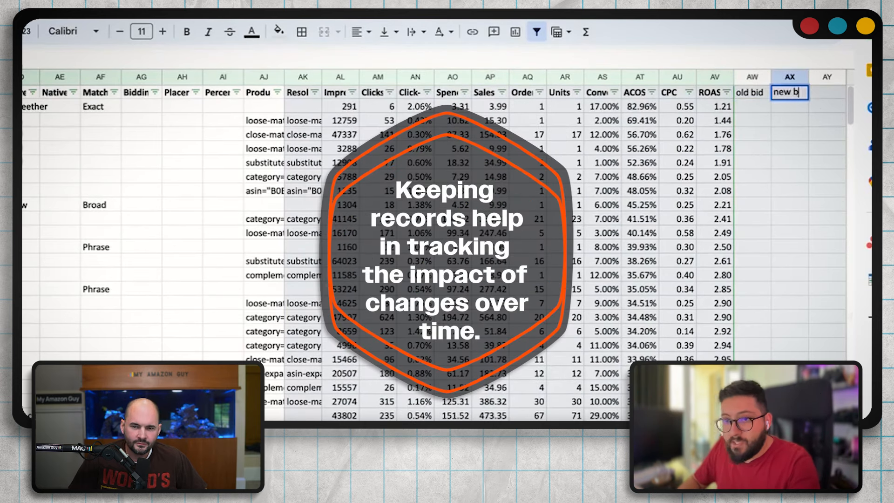
type("id")
key("Tab")
type("action")
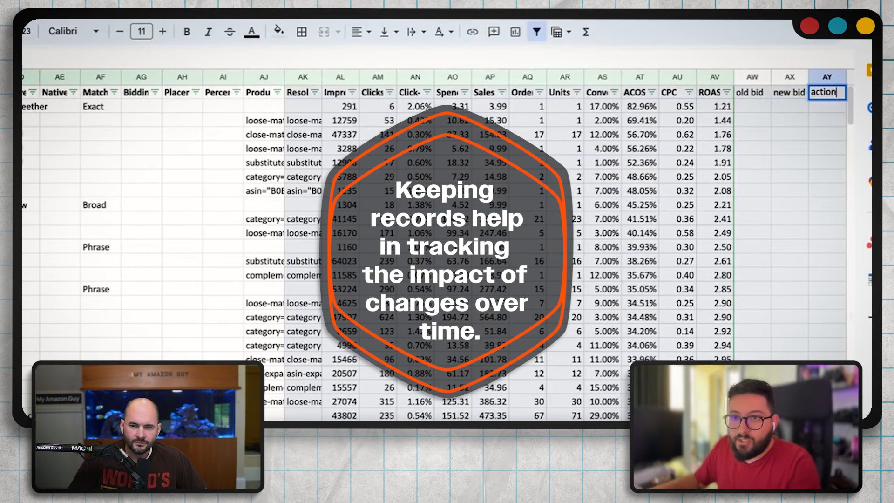
left_click(680, 162)
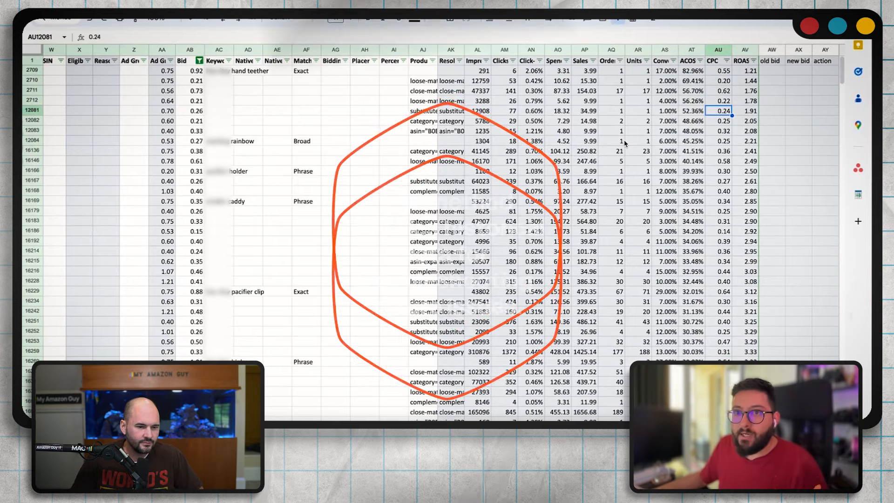
- Review the cells under the old bid, new bid and action headers alongside the targets' performance metrics
left_click_drag(772, 71, 773, 135)
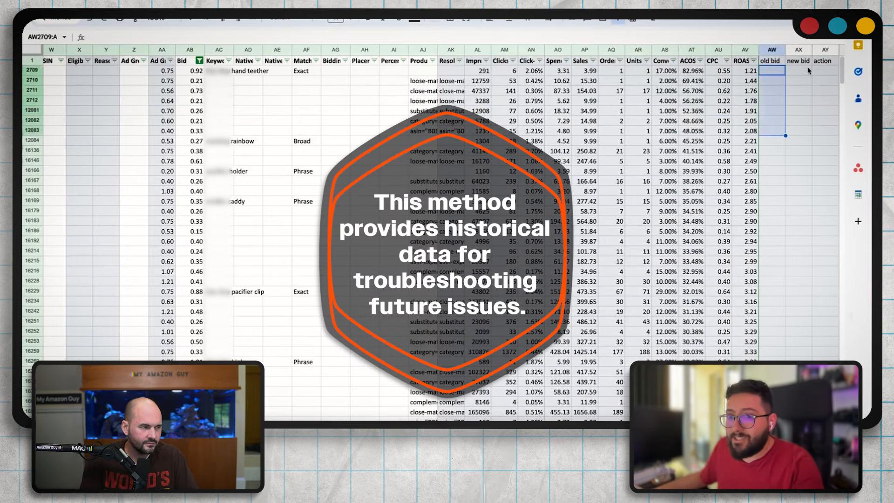
left_click_drag(799, 70, 826, 146)
left_click(586, 162)
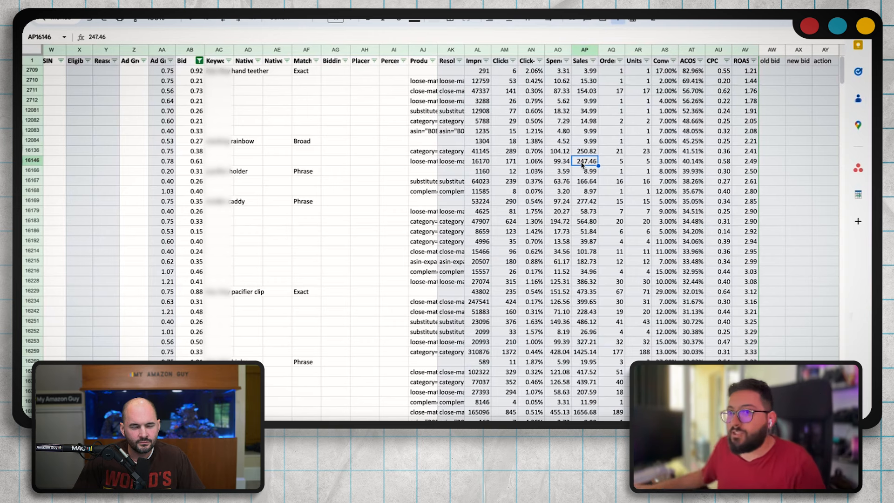
left_click_drag(775, 71, 784, 139)
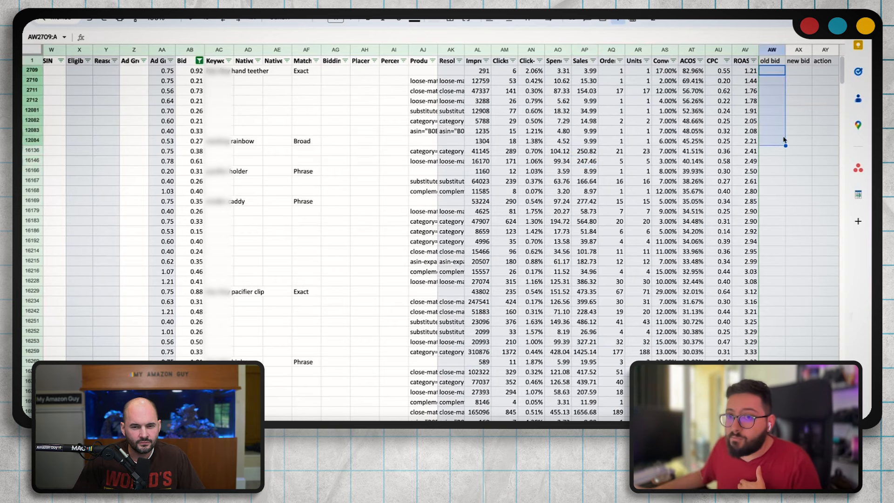
left_click(804, 81)
left_click(830, 80)
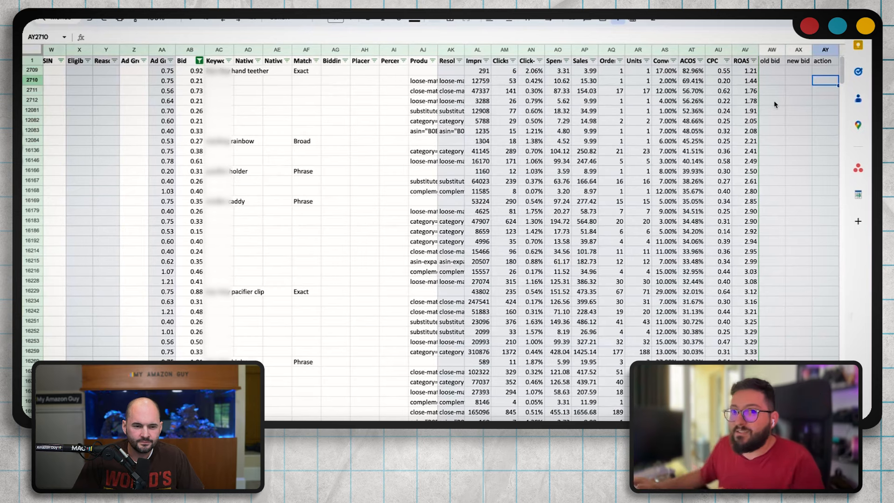
left_click(639, 111)
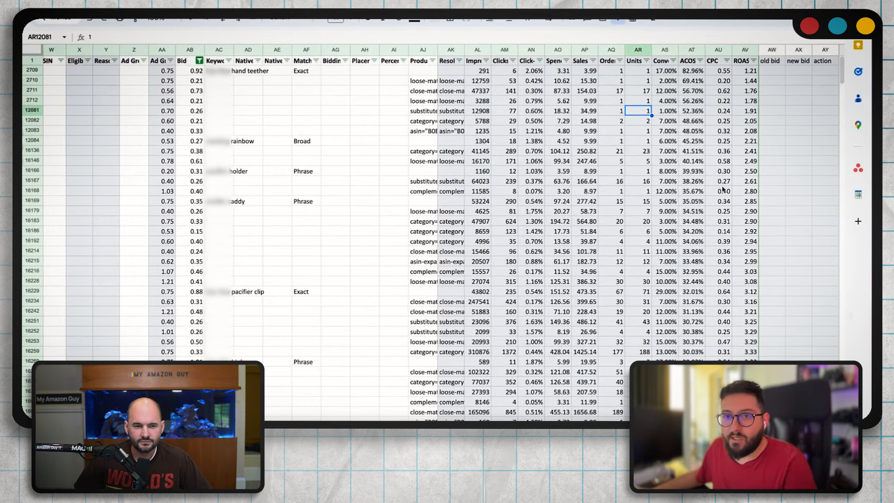
- Compare the CPC, bid, ROAS and ACOS values of the highest-ACOS targets
left_click_drag(725, 72, 722, 231)
left_click(750, 231)
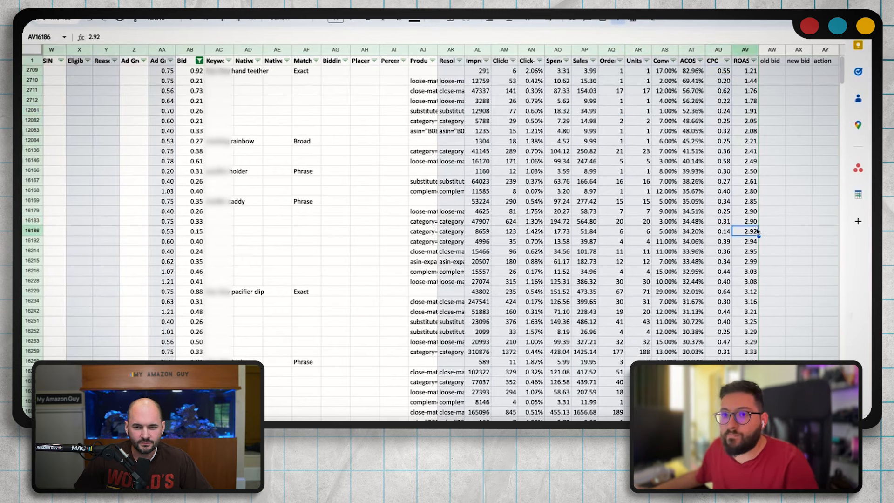
left_click(726, 71)
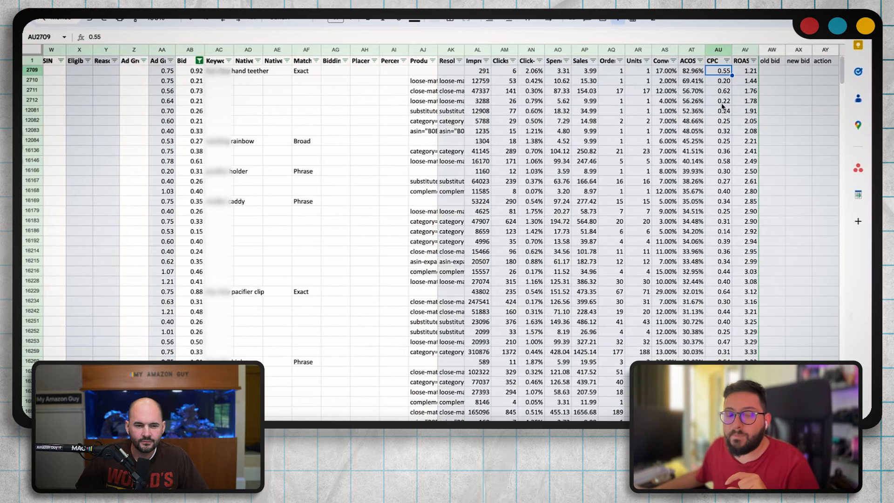
left_click(197, 73)
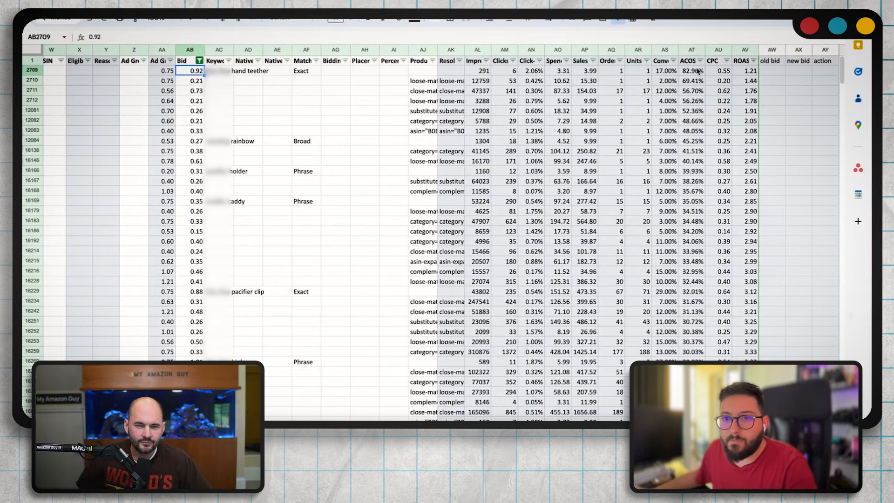
left_click_drag(697, 161, 695, 72)
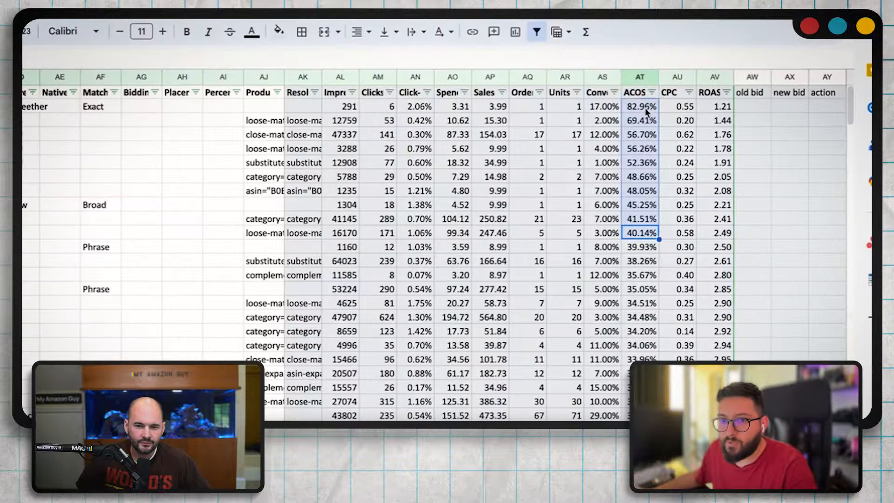
left_click(724, 154)
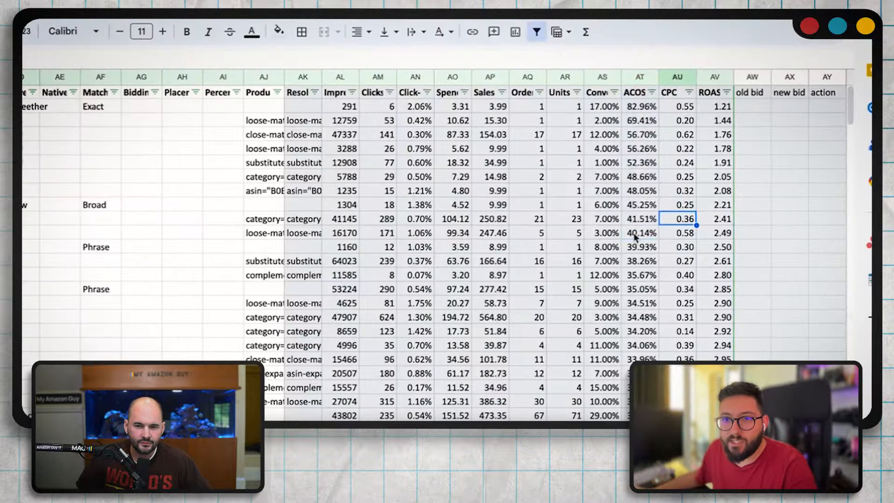
left_click_drag(635, 236, 649, 113)
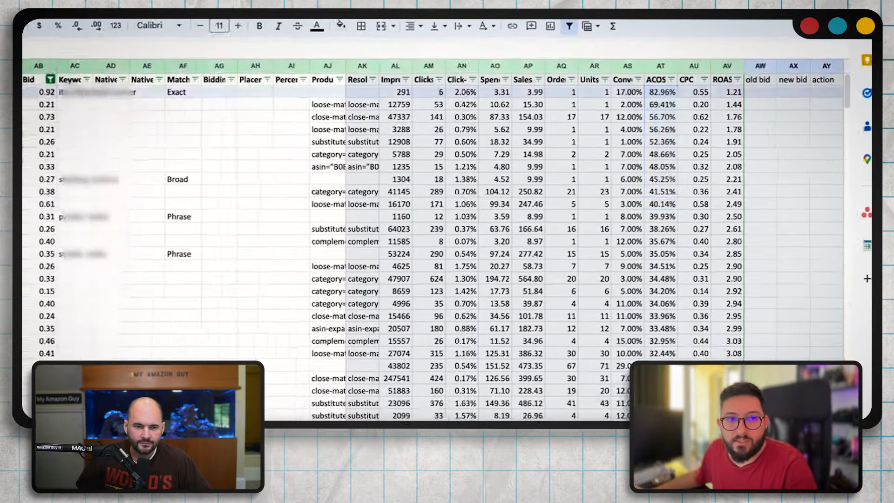
scroll(641, 240, "left", 5)
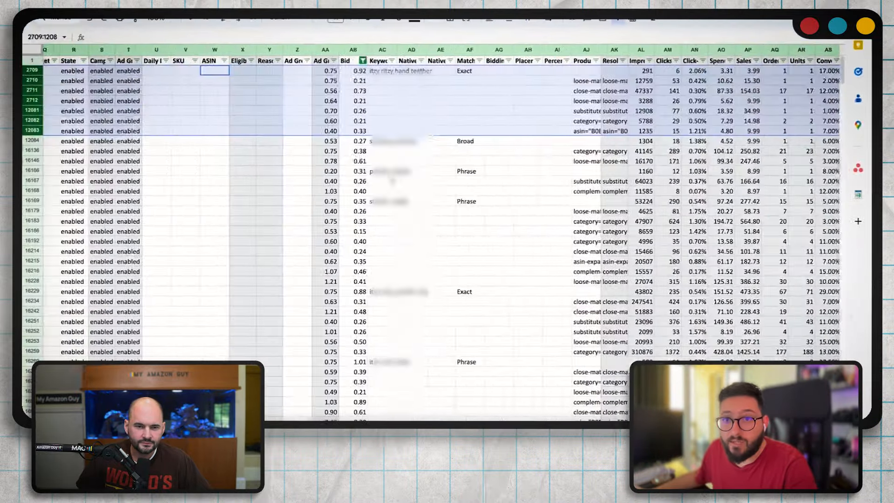
scroll(640, 240, "right", 2)
left_click_drag(692, 166, 692, 81)
- Copy the Bid values of the ten highest-ACOS targets into the old bid column
left_click_drag(190, 71, 198, 161)
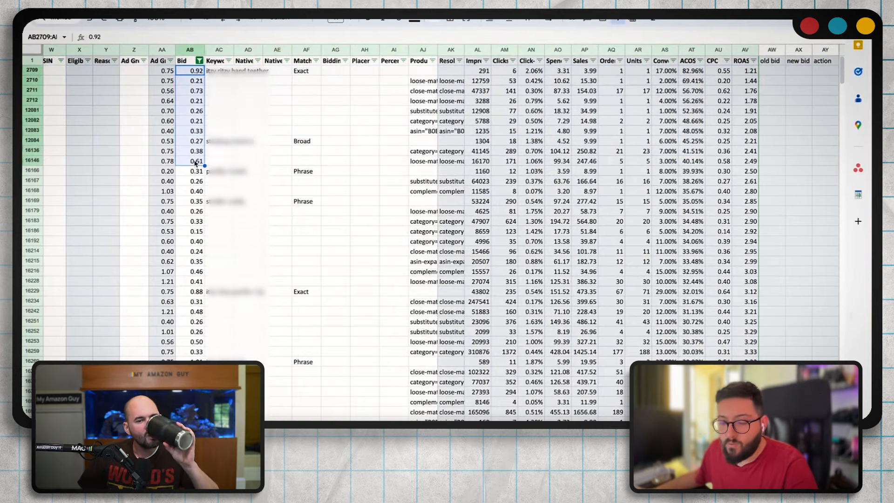
key("ctrl+c")
left_click(785, 72)
key("ctrl+v")
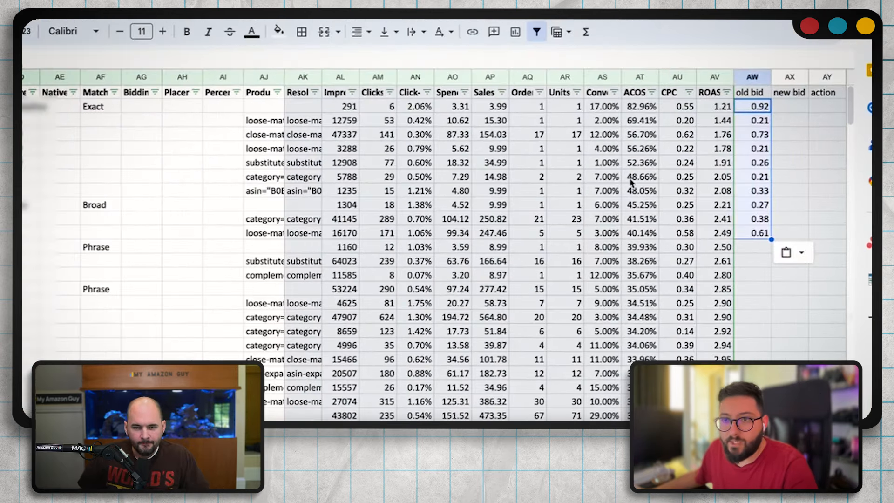
left_click(752, 112)
left_click(789, 106)
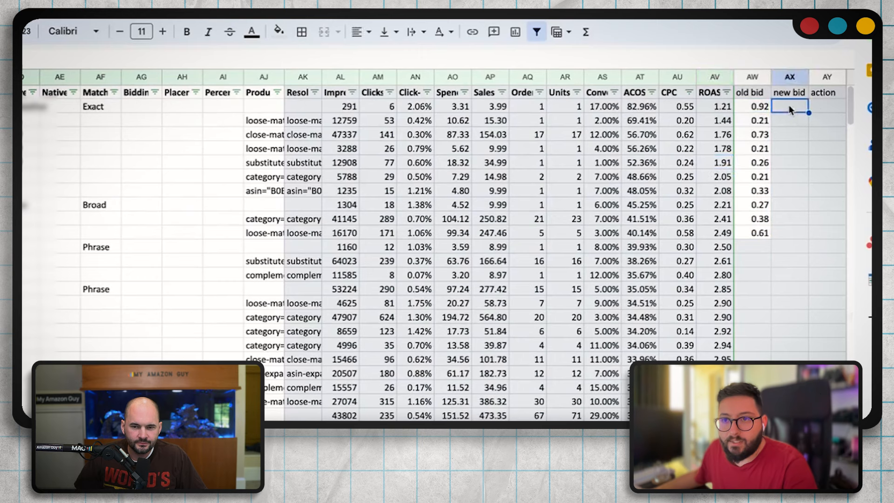
type("=")
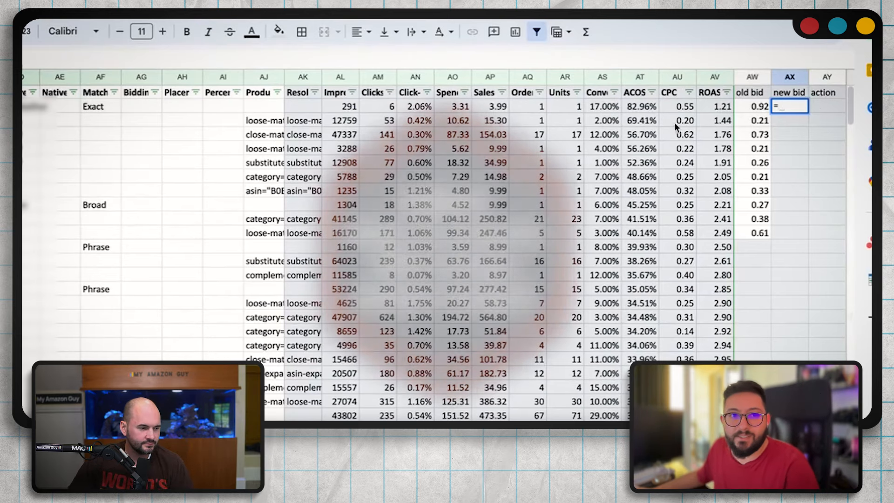
key("Escape")
key("ctrl+z")
key("ctrl+z")
key("ctrl+z")
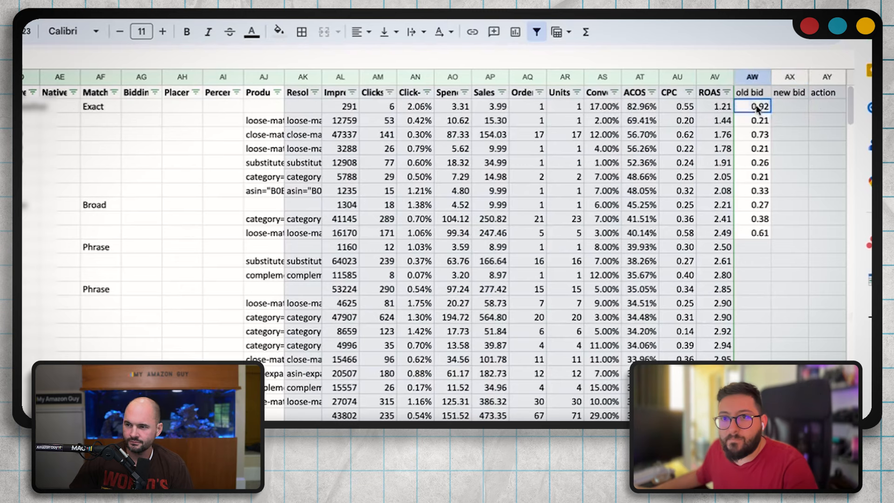
- Check the first target's old bid against its CPC and enter 0.70 as its new bid
left_click(752, 111)
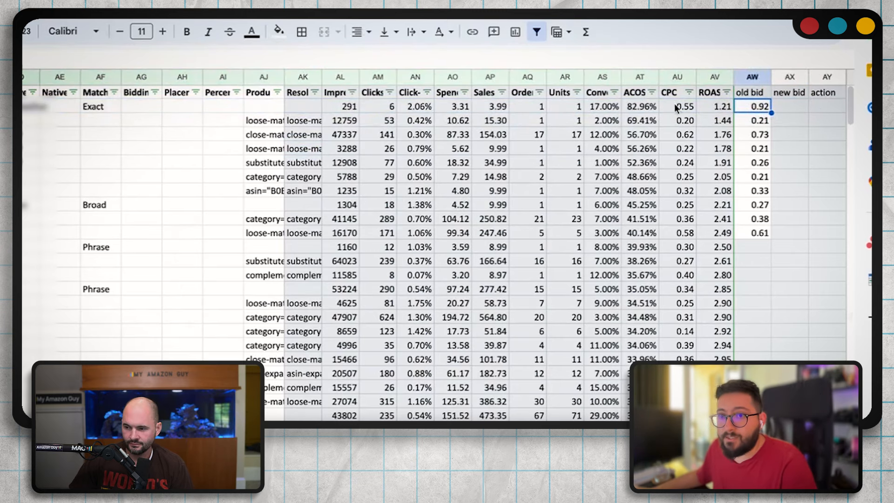
key("Left")
key("Left")
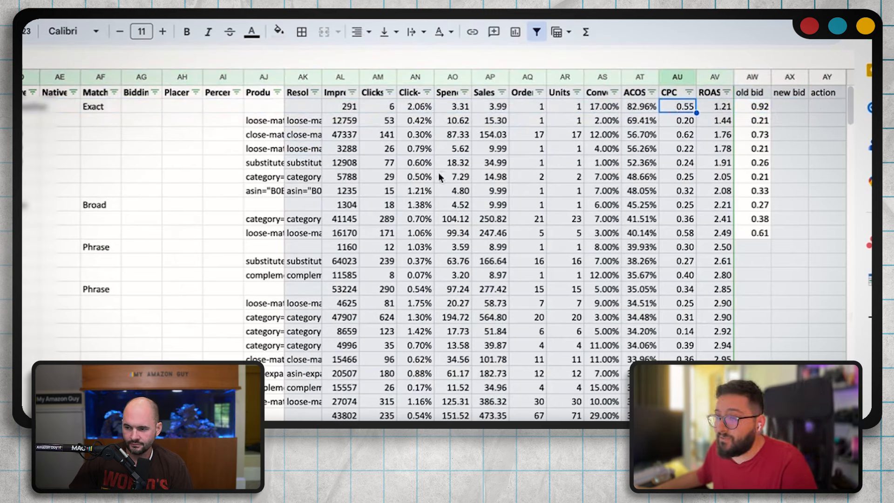
left_click(800, 109)
type("0.70")
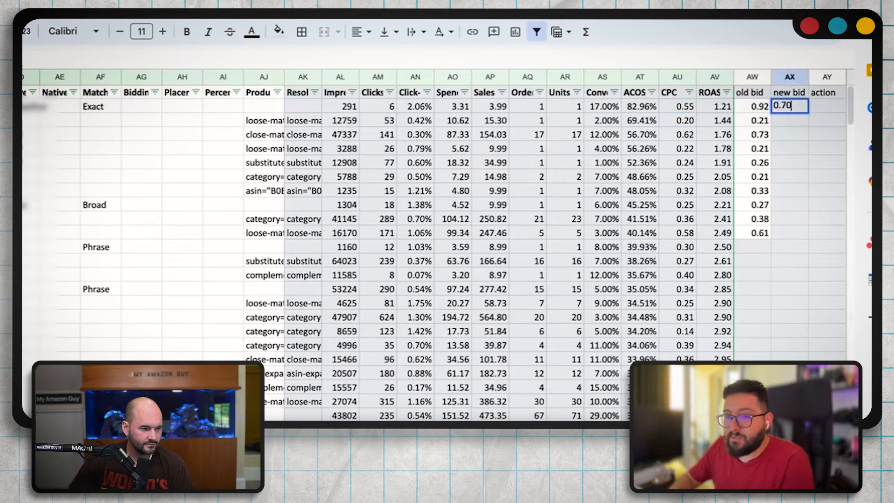
left_click(781, 154)
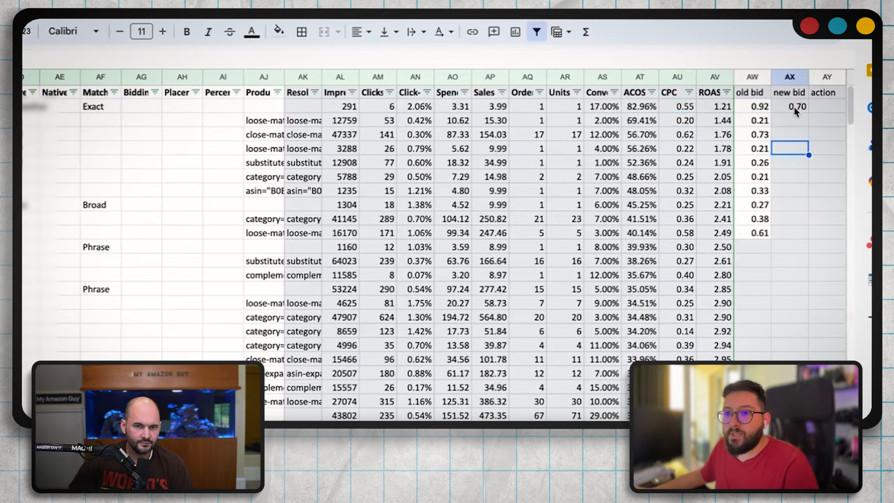
- Recheck the first target's CPC and change its new bid to 0.45
left_click(680, 108)
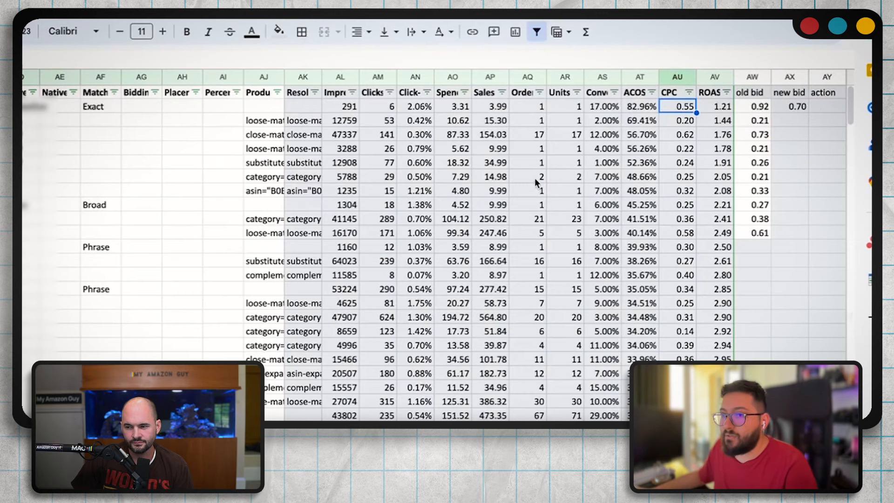
left_click(789, 107)
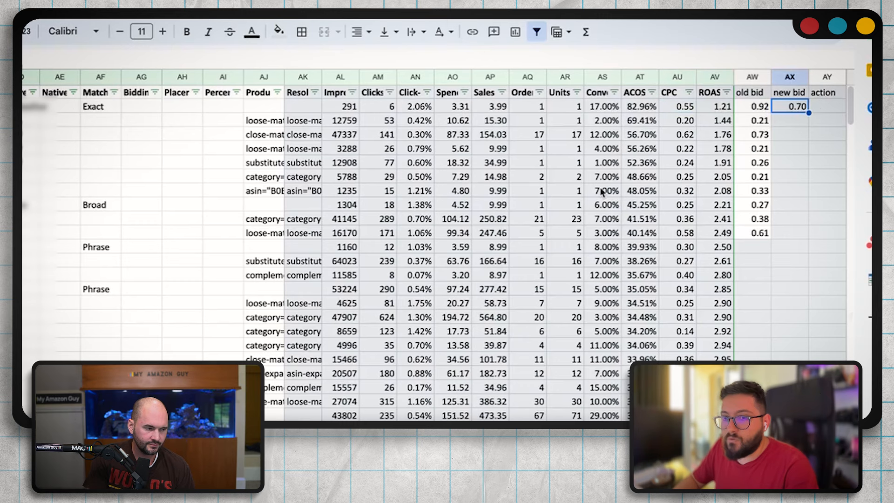
key("BackSpace")
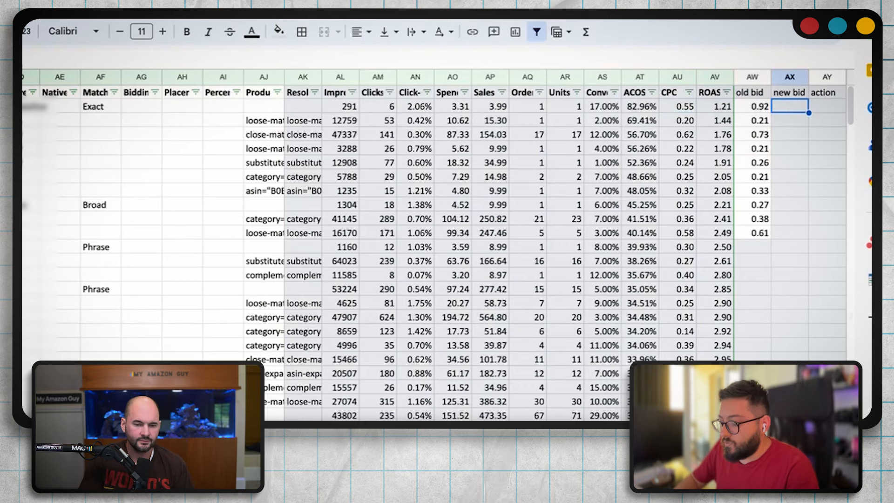
type("0.")
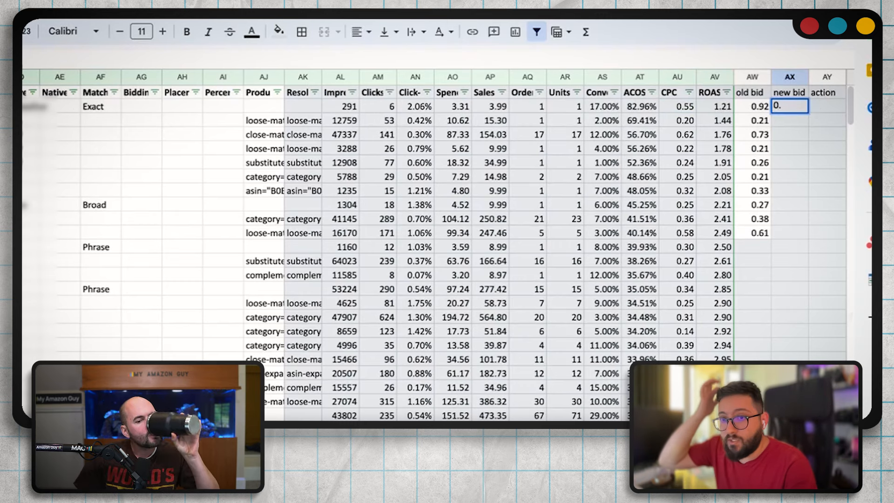
type("45")
left_click(811, 162)
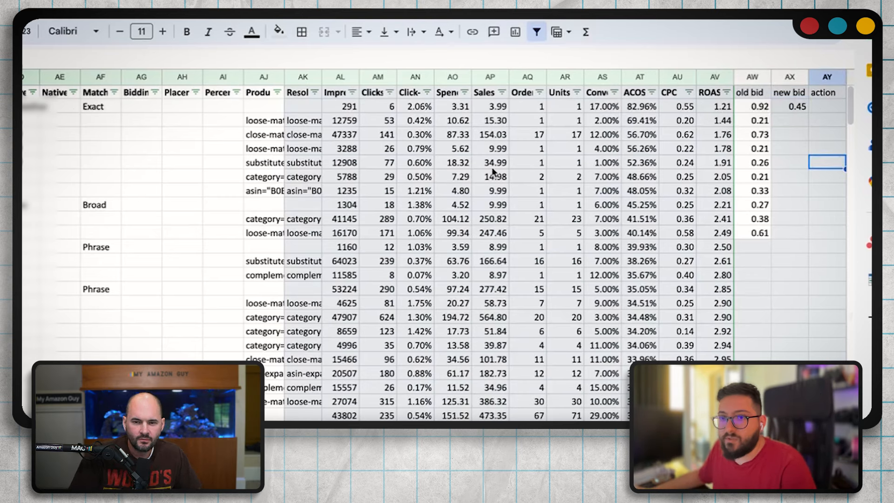
- Calculate the second target's new bid as its old bid minus 0.05 and fill the formula down through the tenth target
left_click(785, 121)
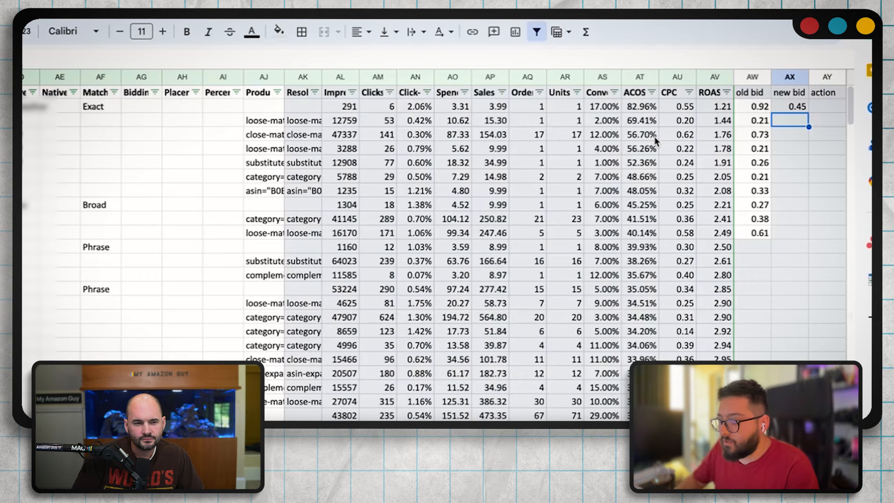
type("=")
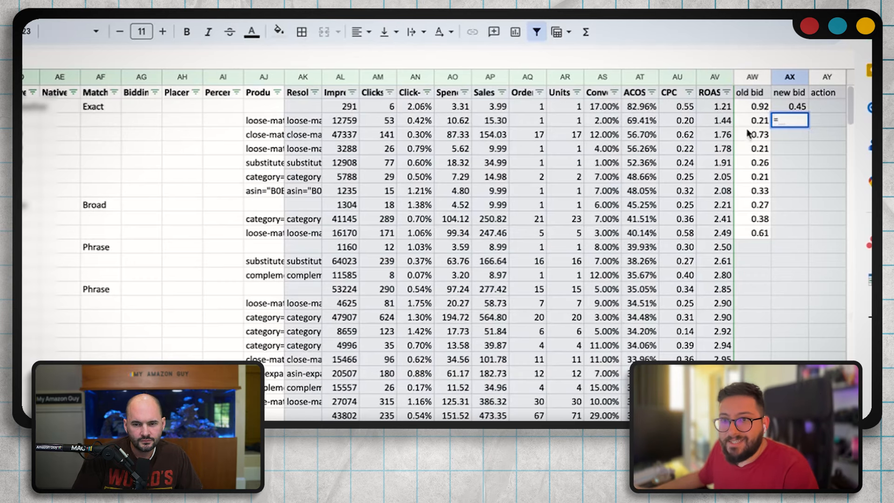
left_click(761, 121)
type("-0.5")
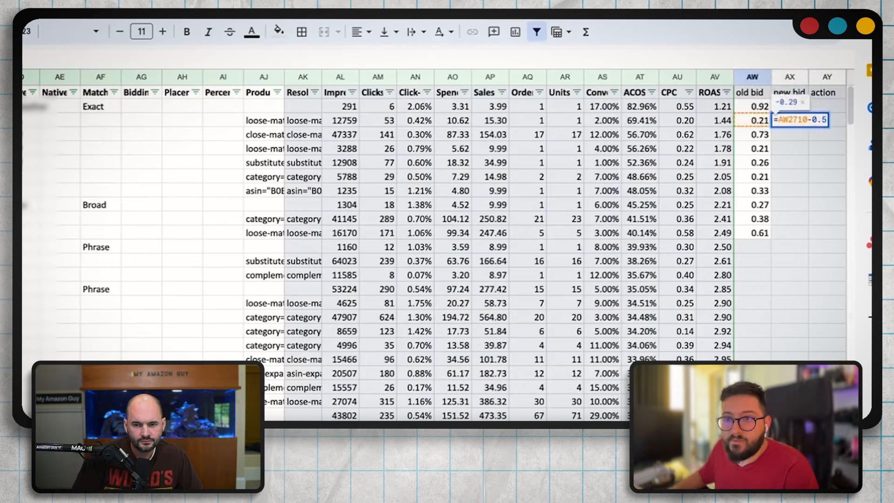
key("BackSpace")
type("05")
key("Return")
left_click(798, 121)
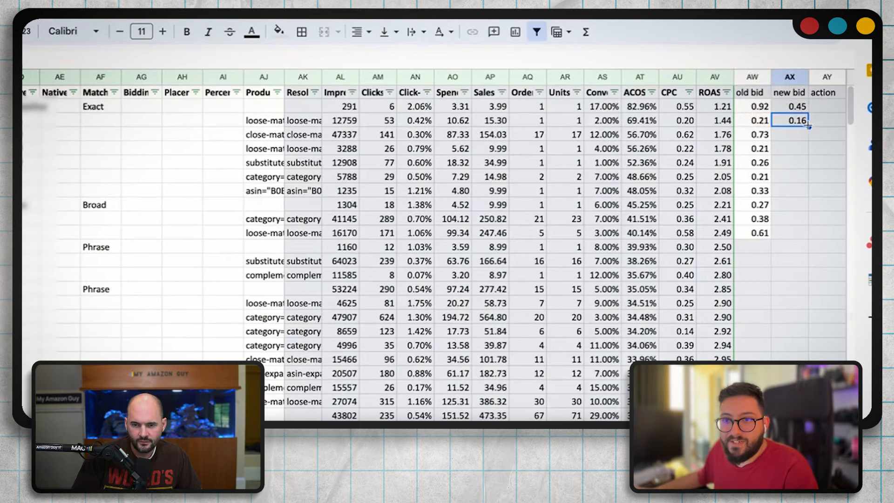
left_click_drag(809, 127, 814, 236)
left_click(678, 233)
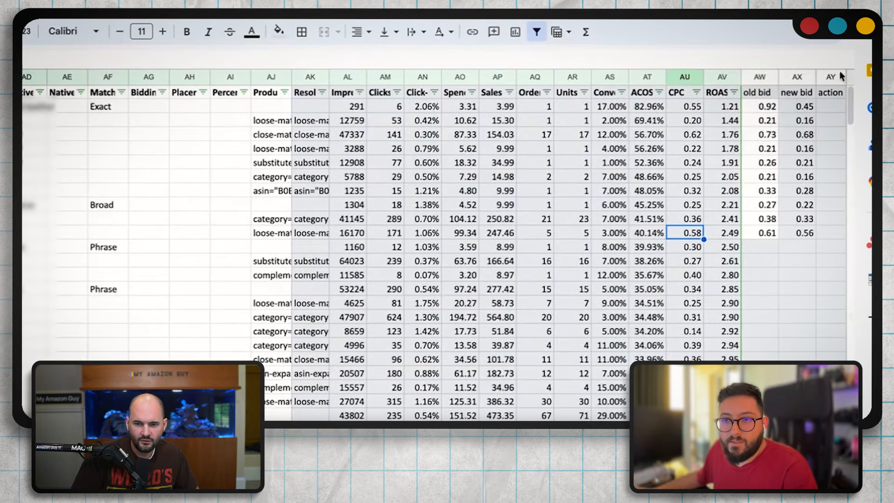
- Enter "Decreased bids - High ACOS" as the action for all ten high-ACOS targets and shade their old bid, new bid and action cells light red
scroll(801, 135, "right", 5)
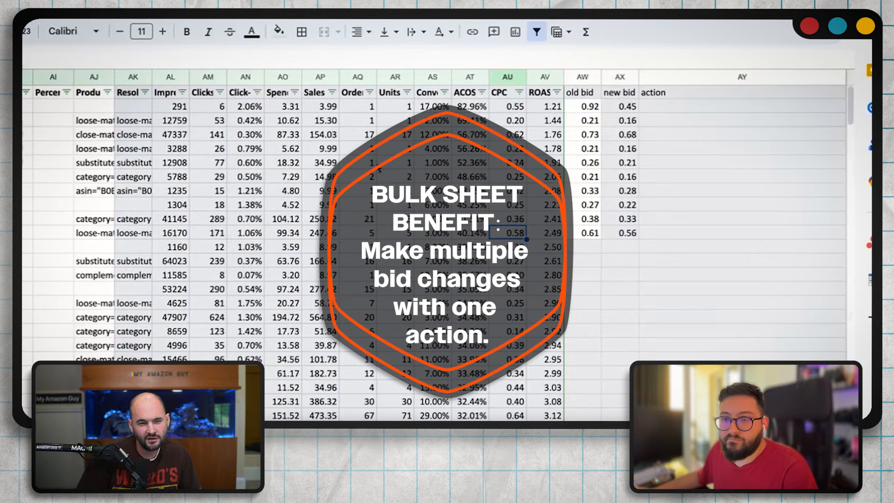
left_click(697, 107)
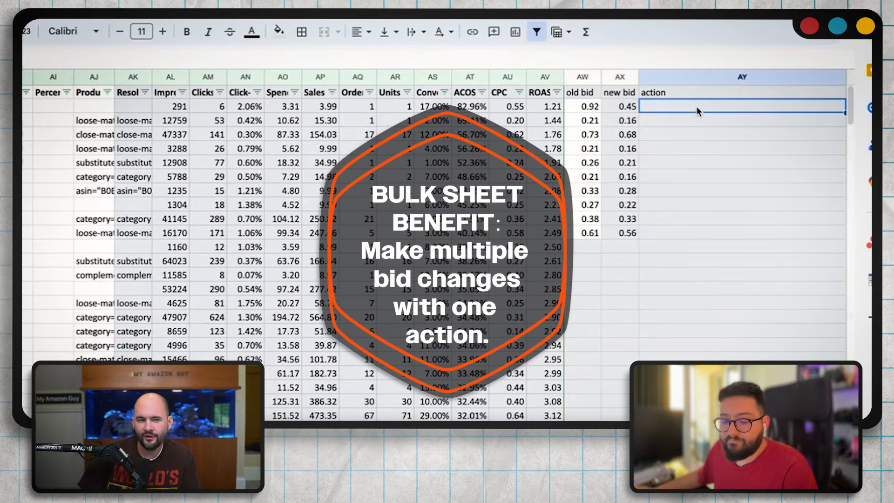
type("Decreased bids - High ACOS")
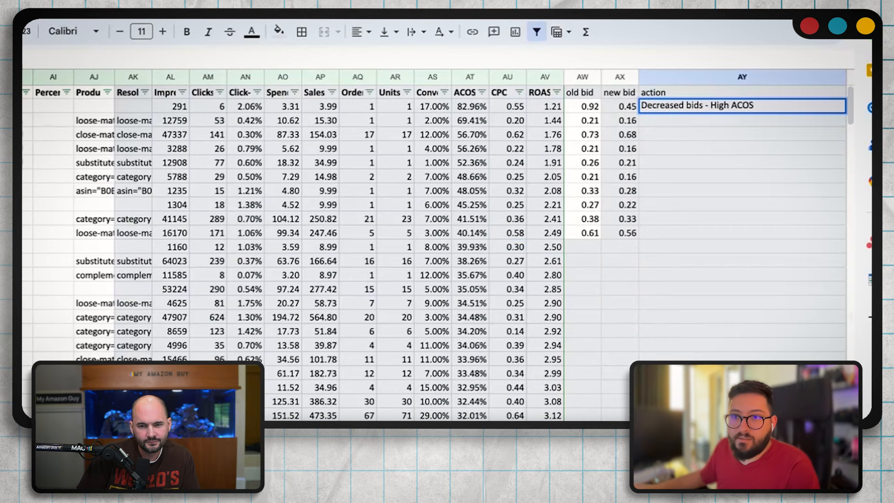
key("Return")
key("Up")
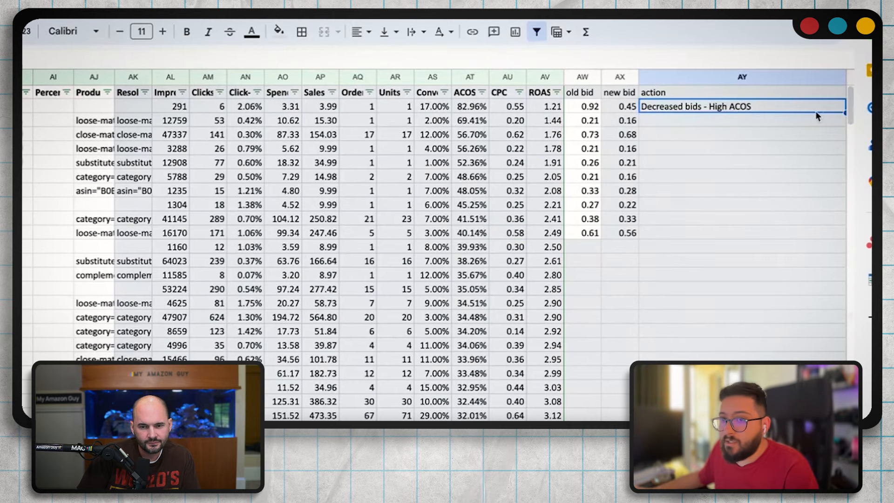
double_click(845, 113)
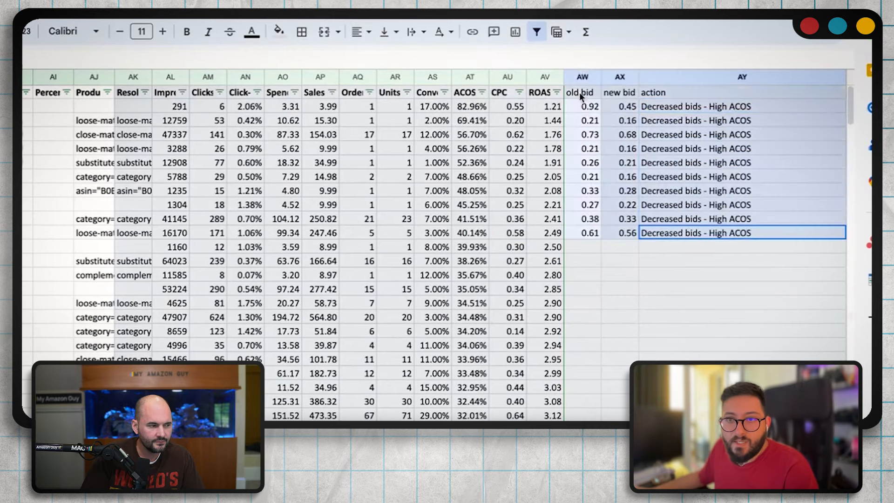
left_click(279, 31)
left_click(297, 118)
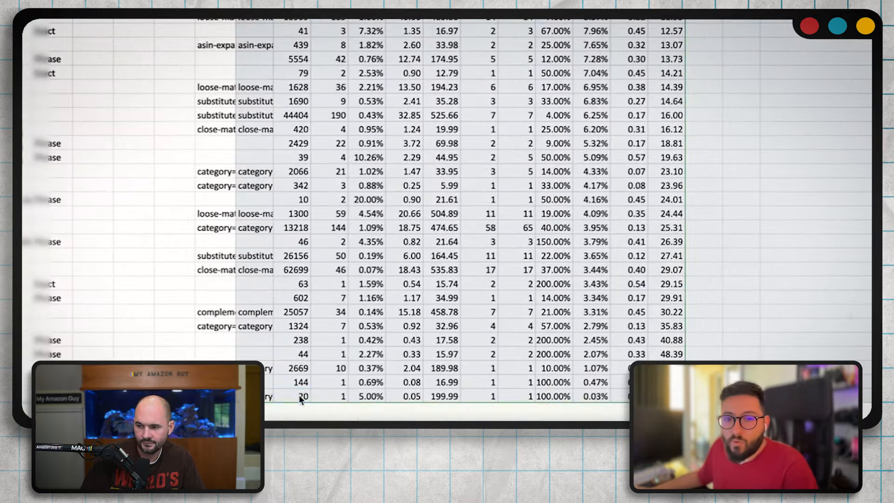
- Examine the impressions, click-through rate and orders of the lowest-ACOS targets at the end of the list
left_click(364, 421)
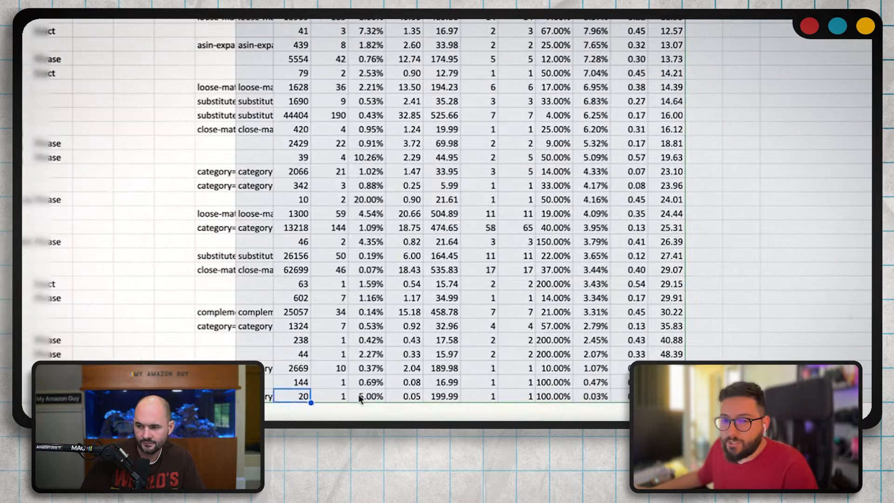
left_click(393, 421)
left_click(495, 421)
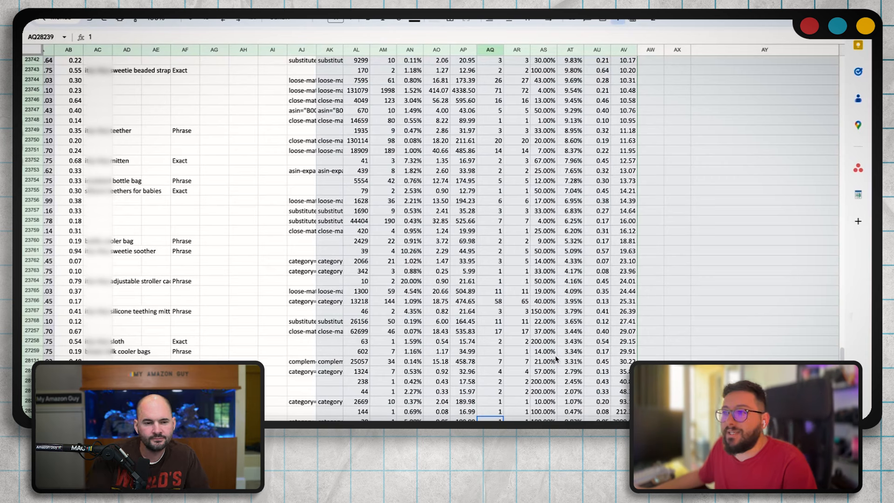
left_click(357, 419)
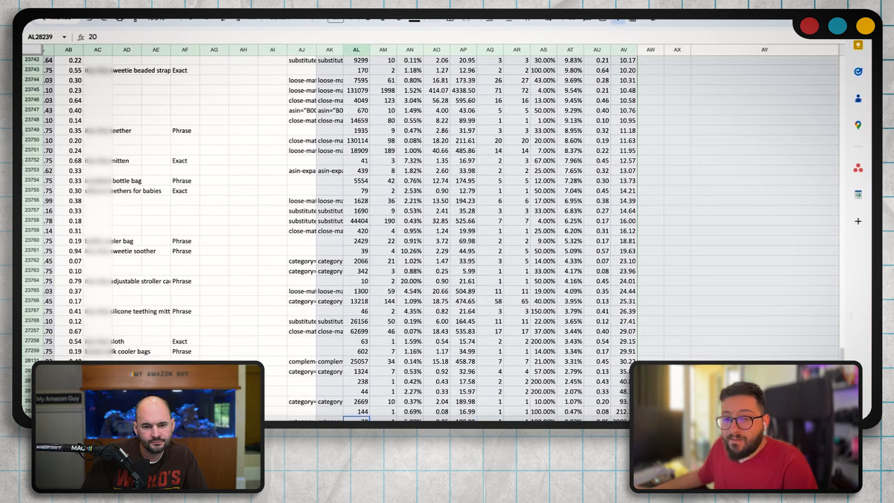
left_click(351, 414)
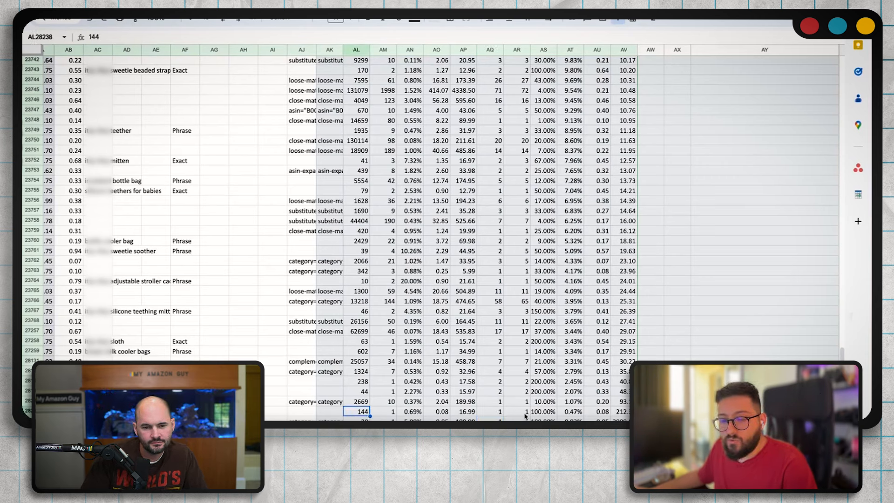
key("ctrl+End")
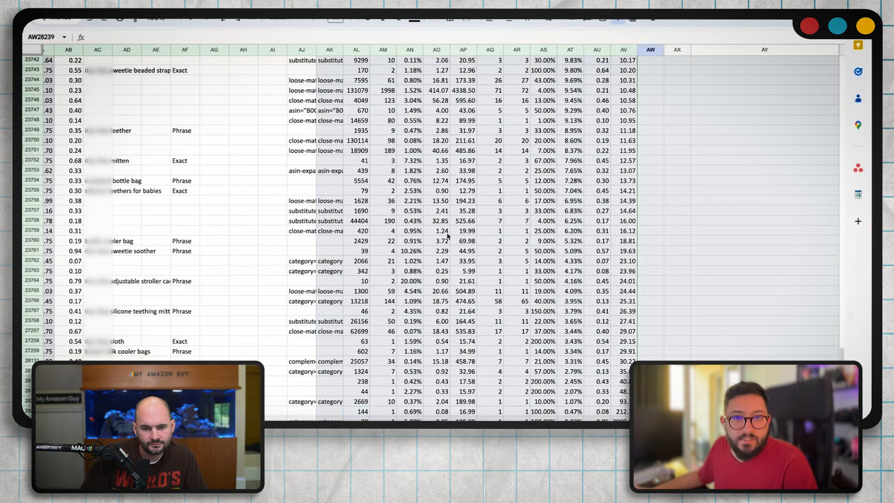
scroll(584, 275, "up", 3)
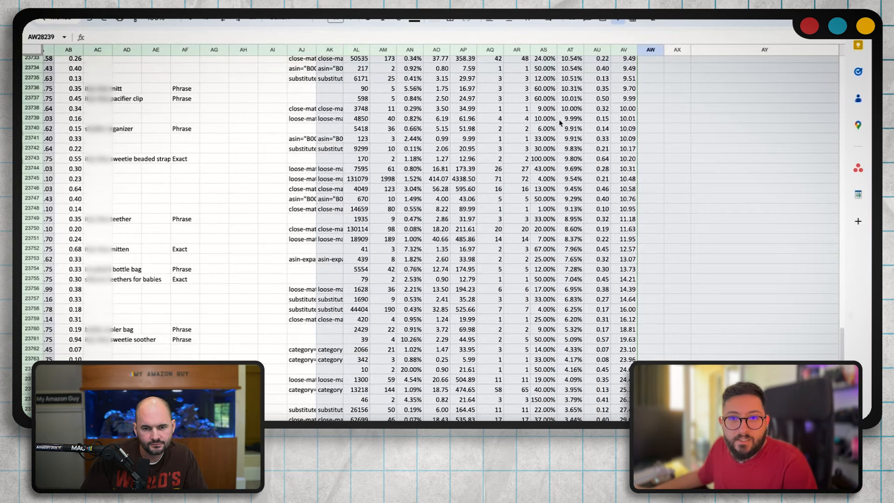
- Copy the Bid values of the targets with ACOS below 10% into the old bid column, starting at row 23739
left_click_drag(71, 116, 591, 388)
key("ctrl+shift+Left")
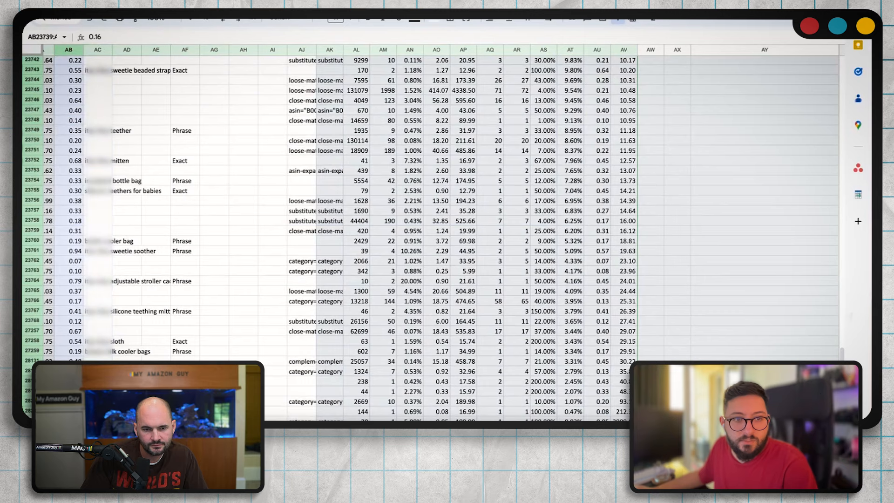
scroll(393, 237, "up", 5)
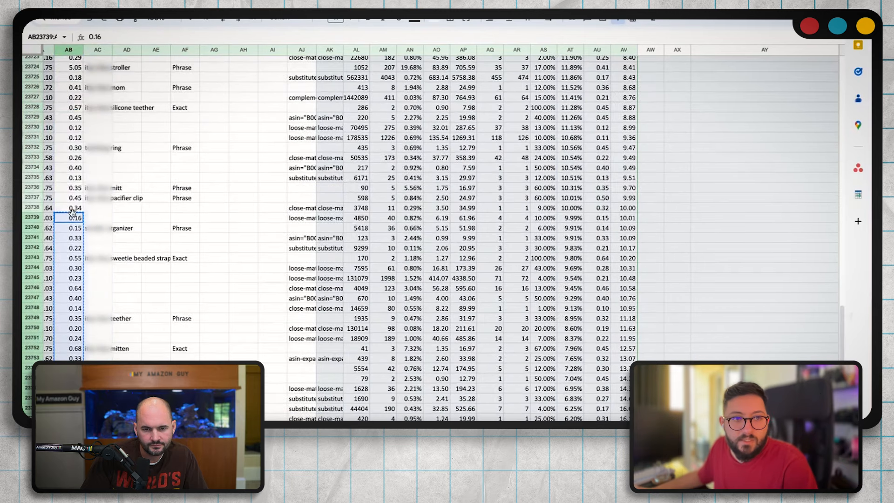
left_click(650, 219)
key("ctrl+v")
- Calculate the low-ACOS targets' new bids as the old bid plus 0.1, filling the formula down from row 23739 to the last target
key("Right")
type("=")
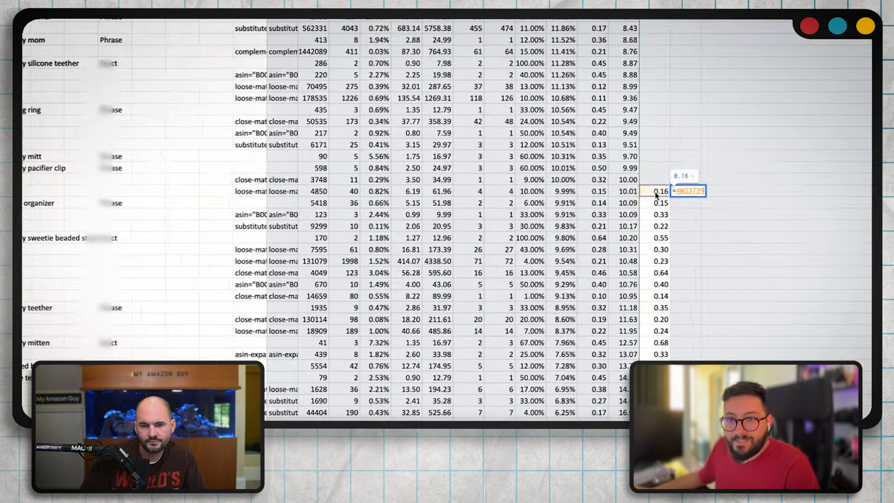
left_click(656, 218)
type("-")
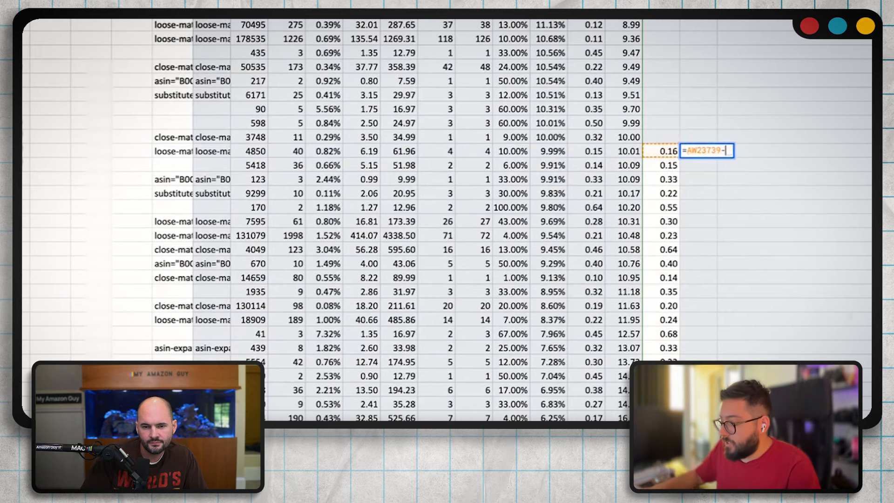
type("0.1")
key("Return")
key("Up")
scroll(725, 247, "down", 6)
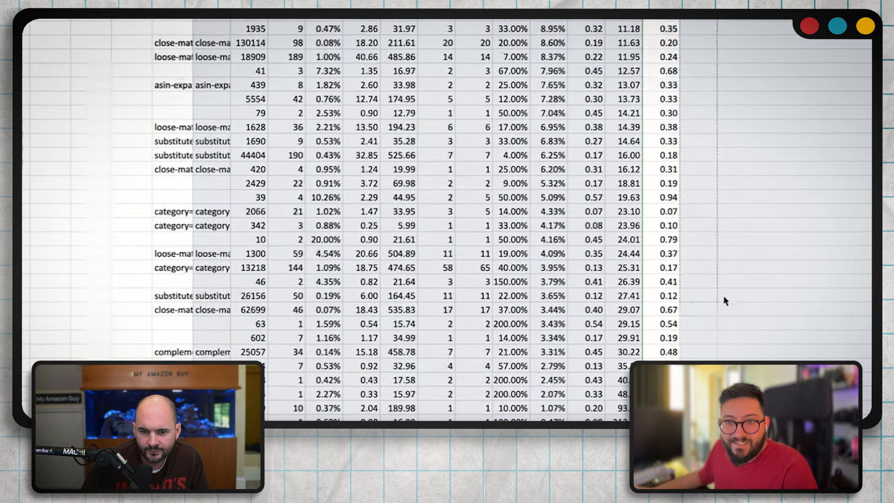
left_click(729, 302, "shift")
key("ctrl+d")
scroll(764, 140, "up", 4)
- Enter "Increased bids - Low ACOS" as the action for all low-ACOS targets and shade their old bid, new bid and action cells light green
left_click(767, 40)
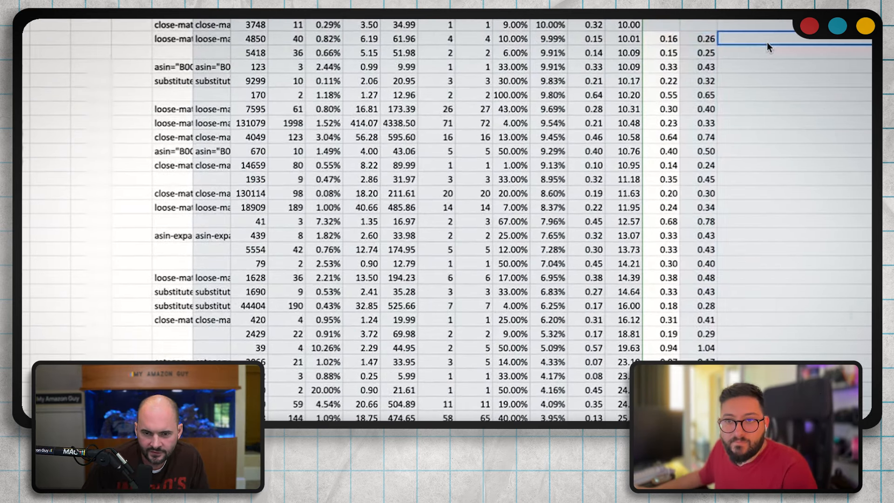
type("Increased bids -")
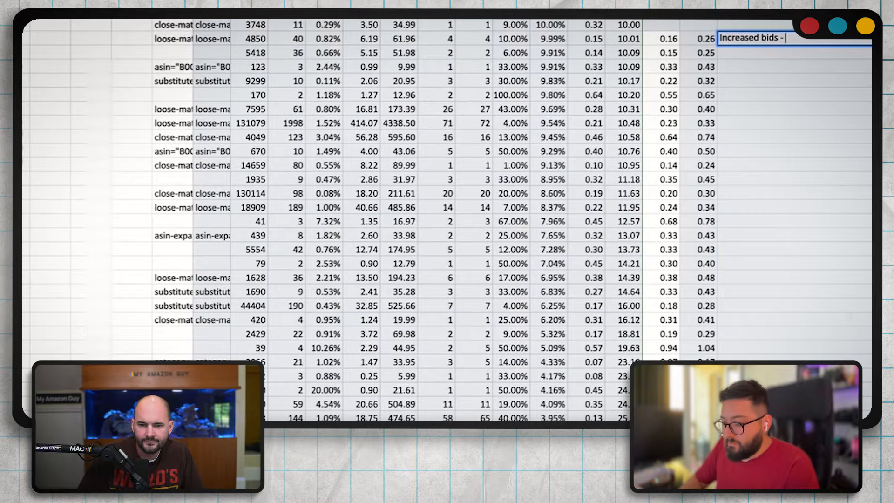
type(" Low ACOS")
key("Return")
scroll(764, 210, "down", 4)
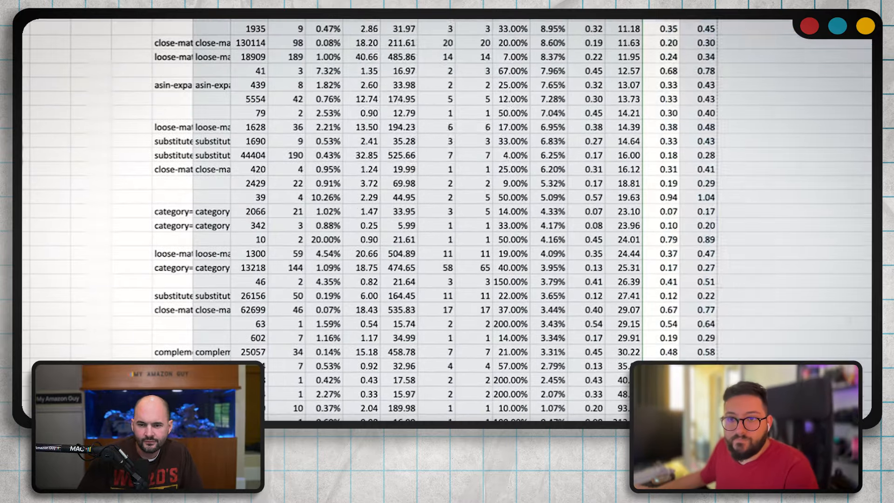
left_click(764, 399, "shift")
key("ctrl+d")
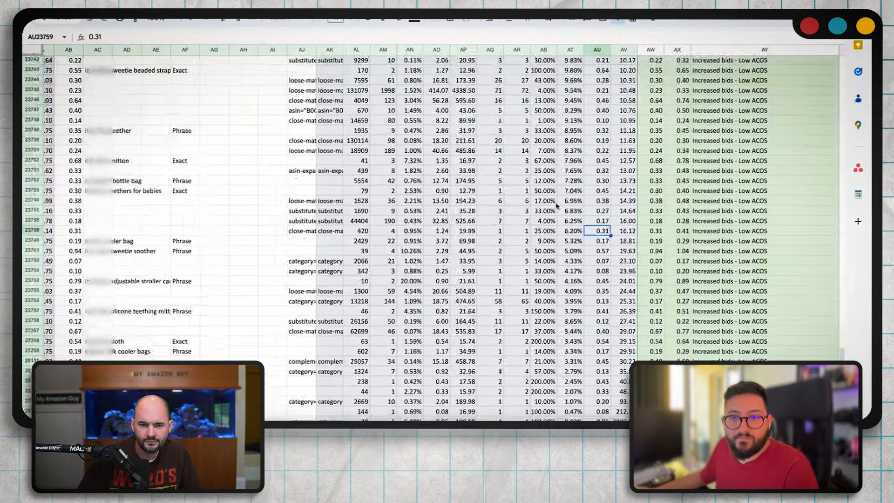
- Filter the ACOS column to show only the targets with a value of 0.00%
scroll(557, 204, "up", 20)
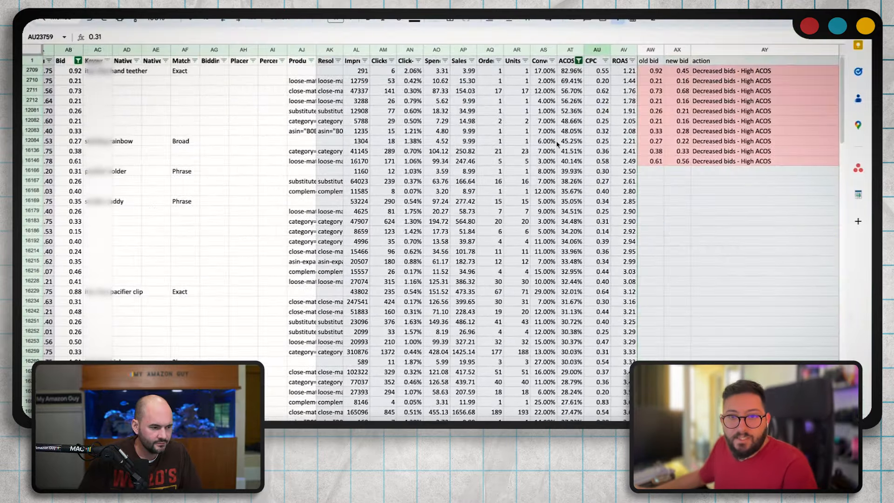
left_click(579, 61)
left_click_drag(558, 222, 516, 281)
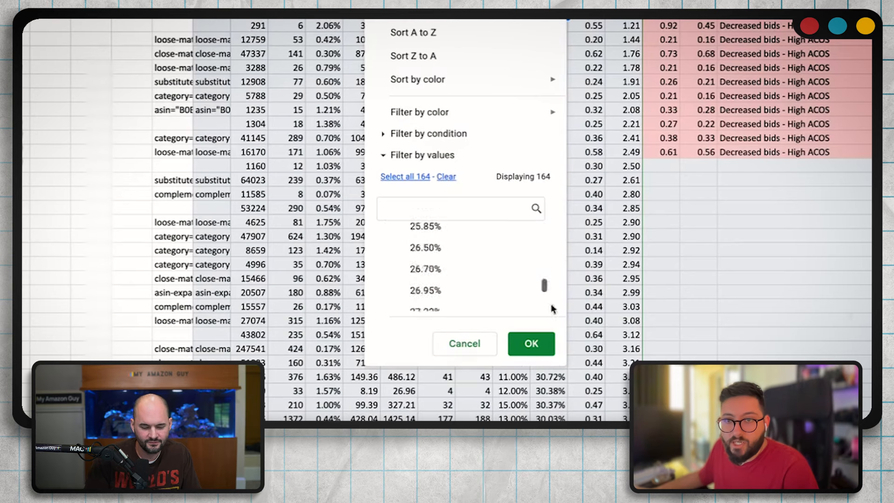
left_click(471, 300)
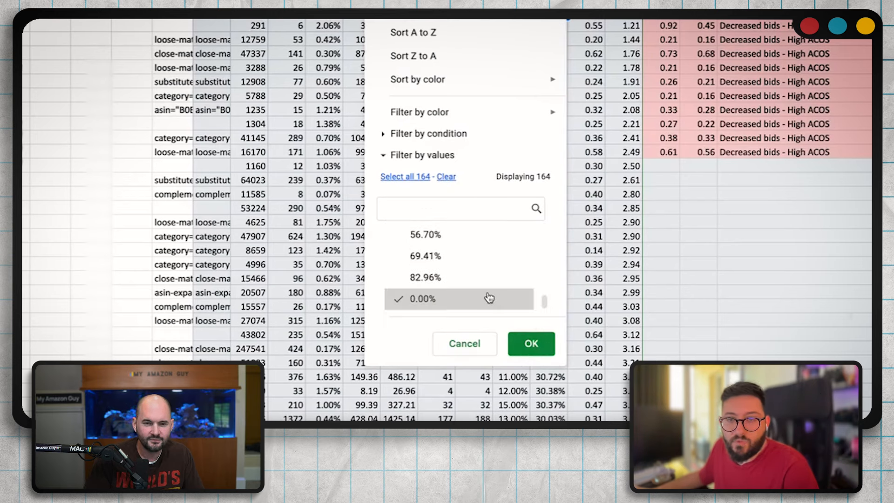
mouse_move(542, 303)
left_mouse_down()
mouse_move(540, 233)
mouse_move(543, 303)
left_mouse_up()
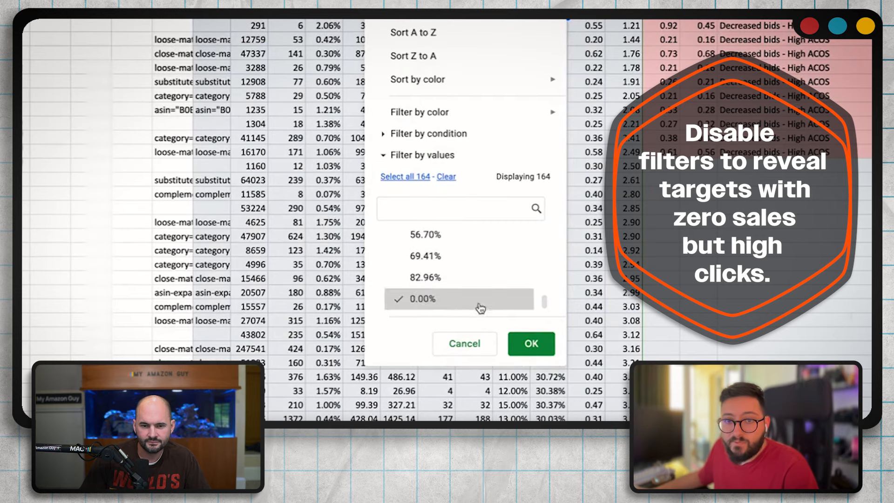
left_click(541, 349)
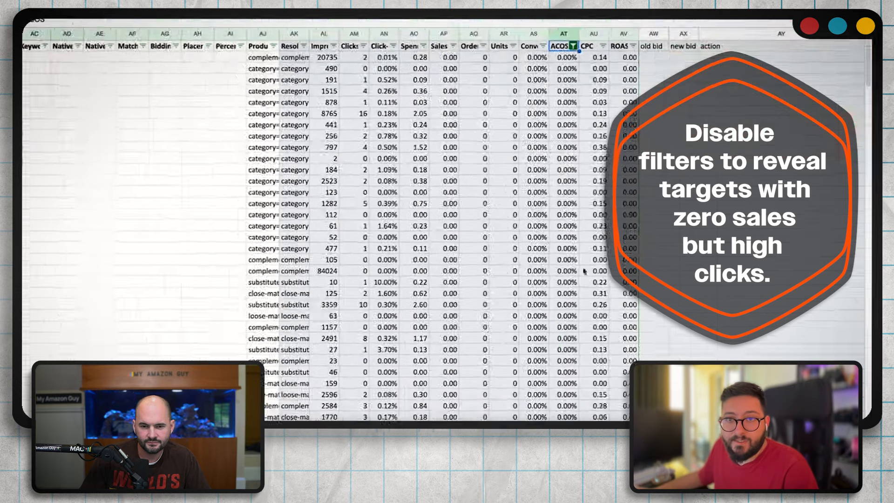
- Sort the zero-ACOS targets by Spend from highest to lowest and review the highest spend values
left_click(445, 60)
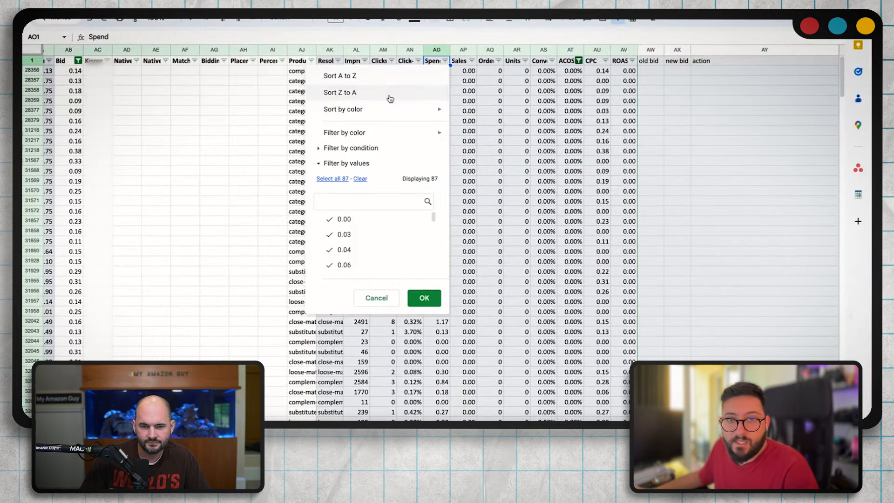
left_click(389, 97)
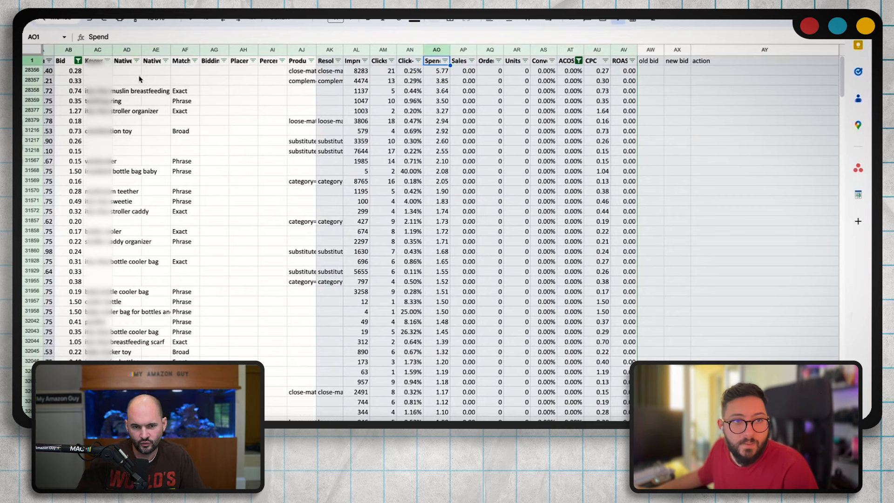
left_click_drag(443, 65, 438, 264)
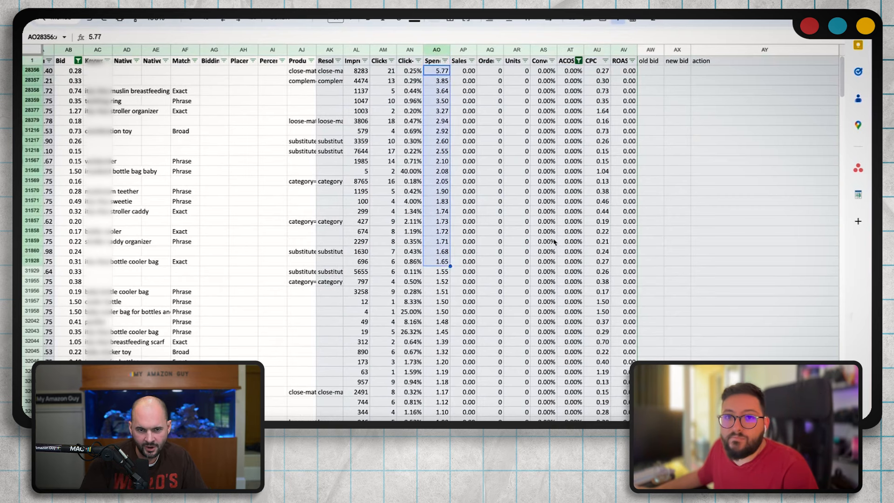
left_click(555, 238)
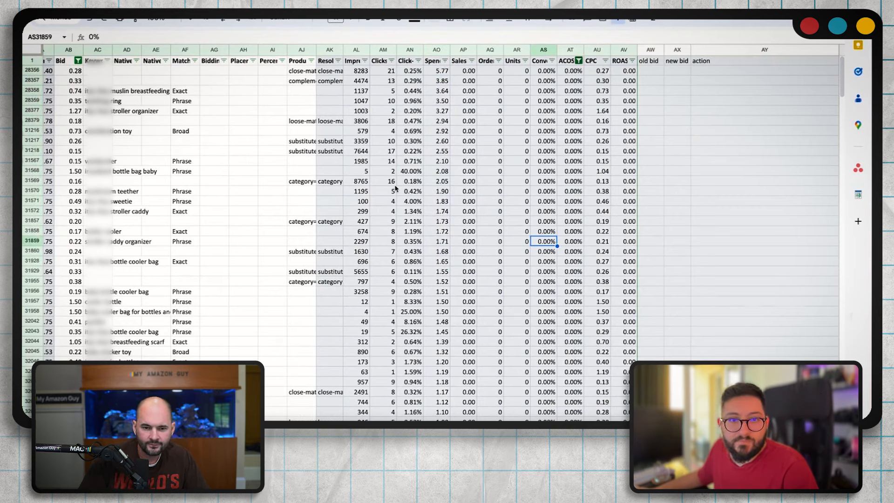
left_click_drag(443, 74, 441, 283)
left_click(499, 320)
- Sort the zero-ACOS targets by Clicks from highest to lowest and check the spend of the most-clicked ones
left_click(391, 61)
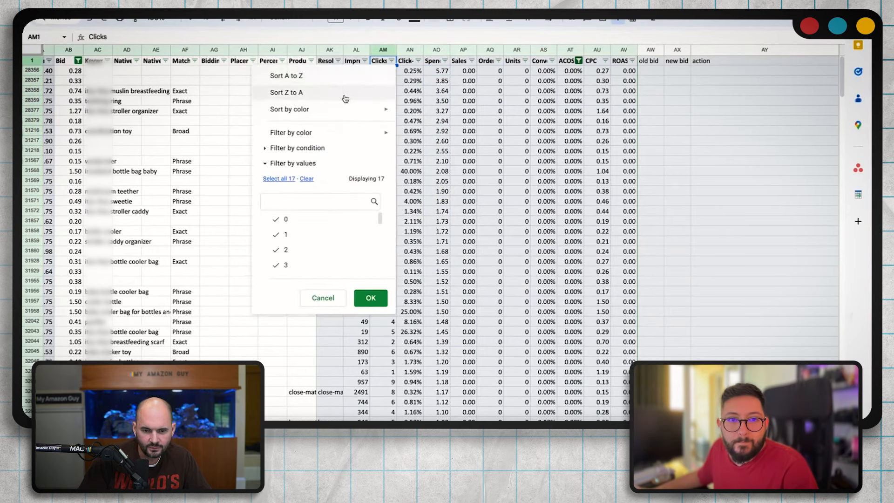
left_click(280, 91)
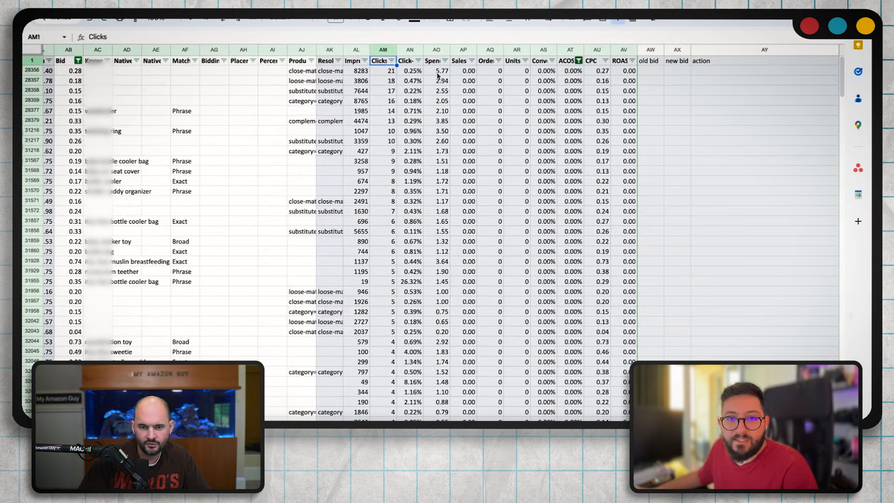
left_click_drag(438, 72, 437, 212)
left_click(515, 210)
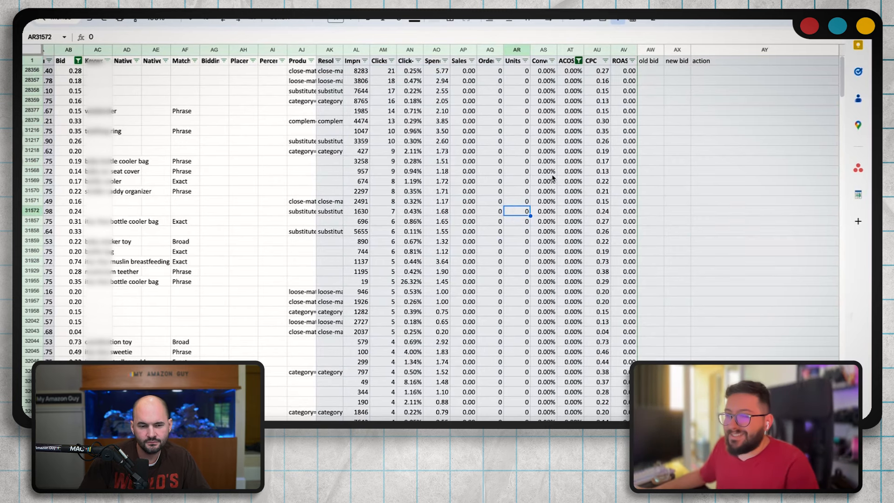
- Examine the clicks of the four most-clicked zero-sales targets and widen the Product Targeting Expression column to fit its content
left_click(391, 61)
left_click(465, 111)
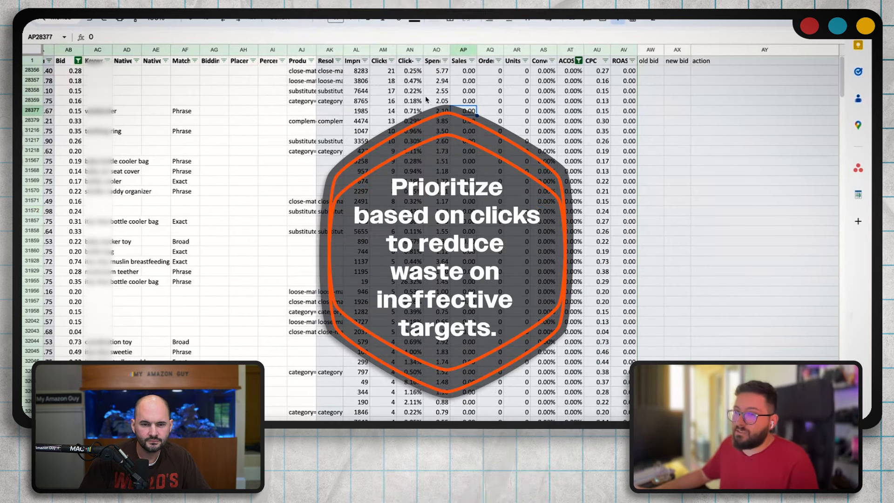
left_click(437, 70)
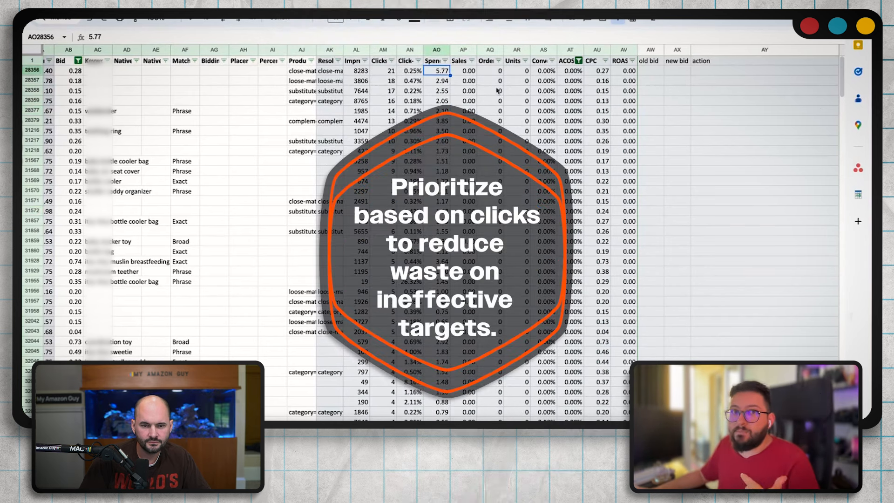
left_click(390, 74)
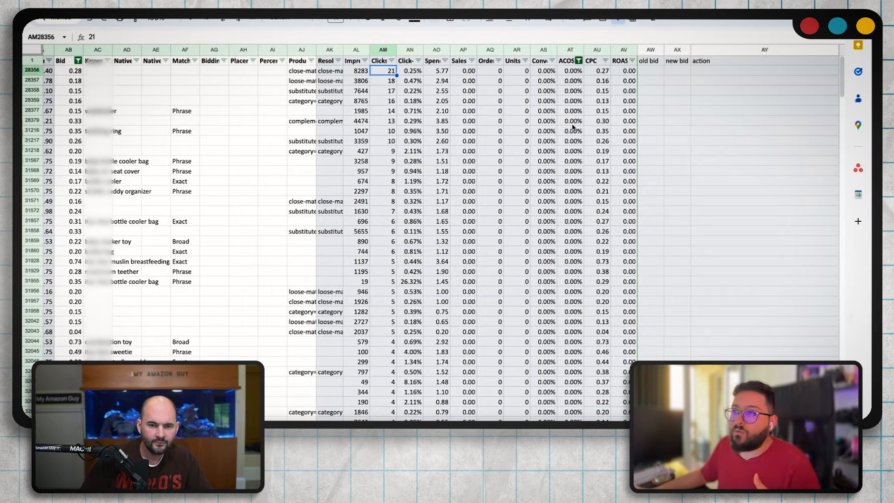
scroll(326, 93, "left", 2)
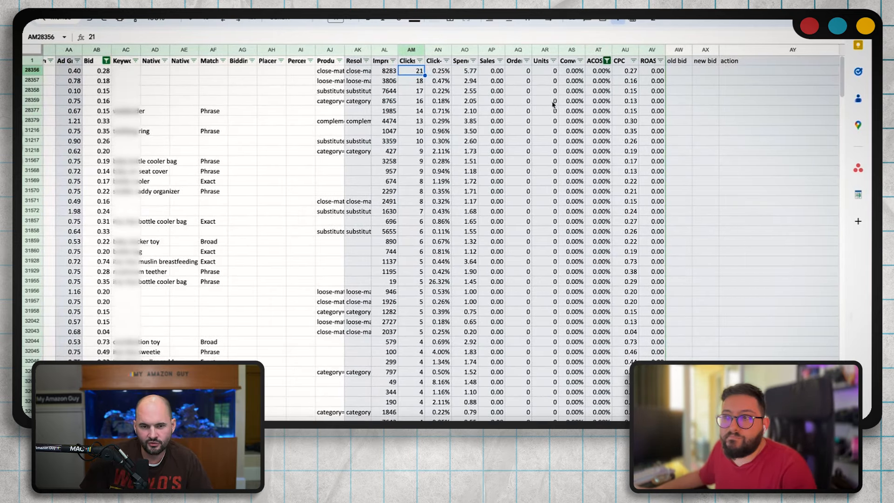
left_click(420, 101, "shift")
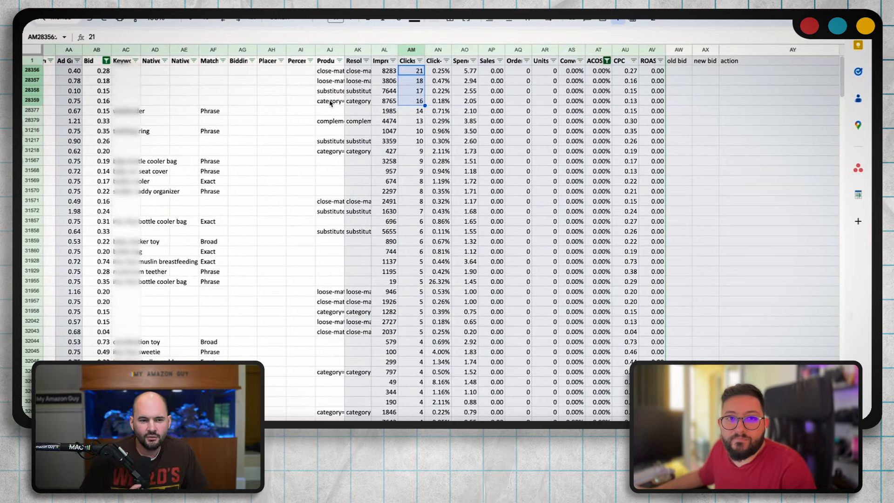
double_click(344, 50)
scroll(654, 71, "right", 3)
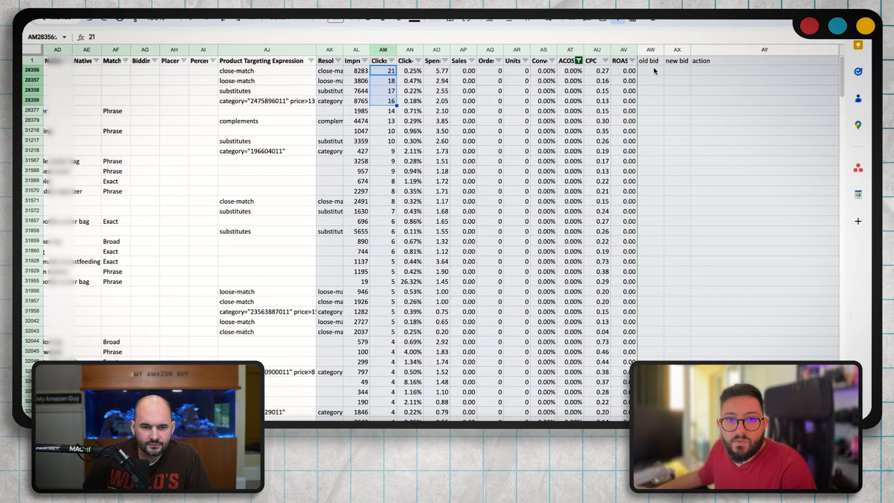
- Enter "Decreased bids - Wasted spend" as the action for the most-clicked zero-sales target in row 28356
left_click(701, 72)
type("Decreased bids -")
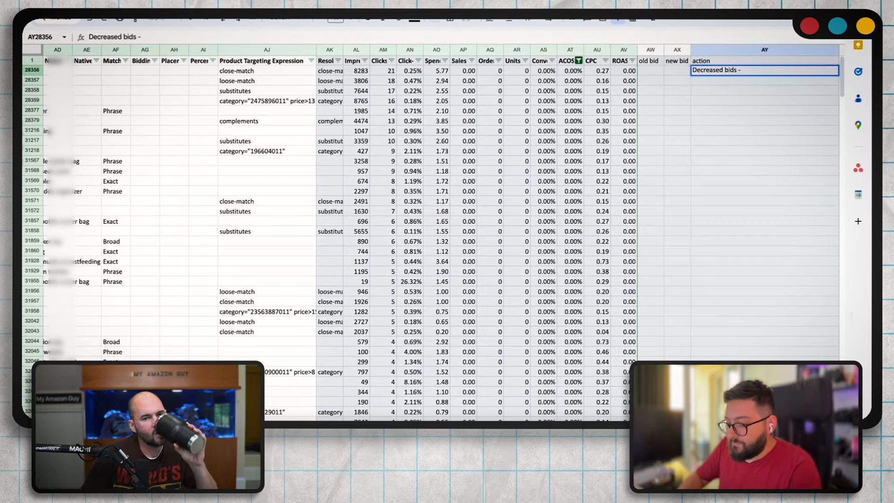
type(" Wasted spend")
key("Return")
- Copy the four most-clicked targets' Bid values into old bid and calculate their new bids as old bid minus 0.05, rows 28356 to 28359
left_click(725, 71)
type("0.28 0.18 0.15 0.16")
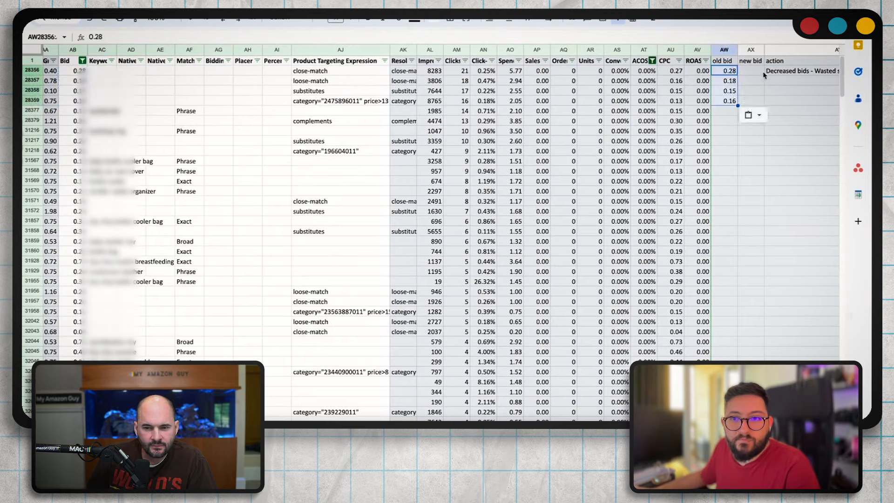
left_click(751, 71)
type("0.23")
key("Return")
left_click(753, 73)
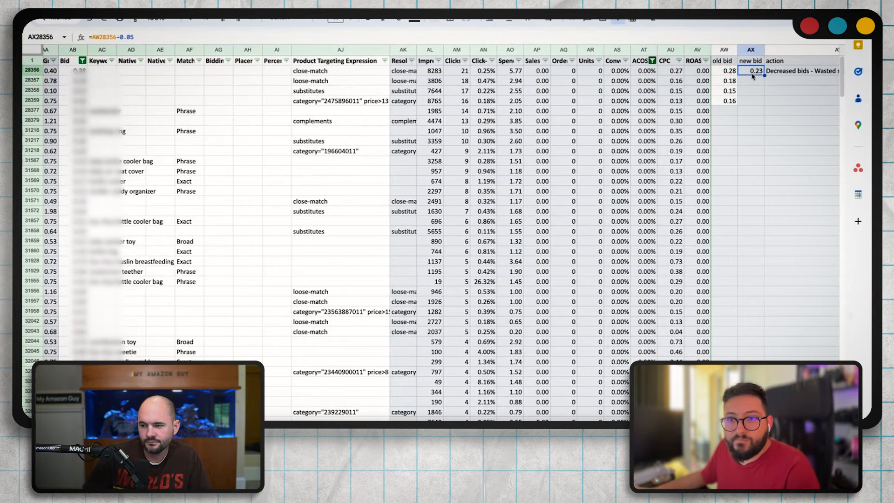
left_click_drag(763, 74, 762, 102)
- Fill the wasted-spend action down to row 28359 and shade the four targets' old bid, new bid and action cells light orange
left_click(801, 71)
left_click_drag(839, 76, 838, 101)
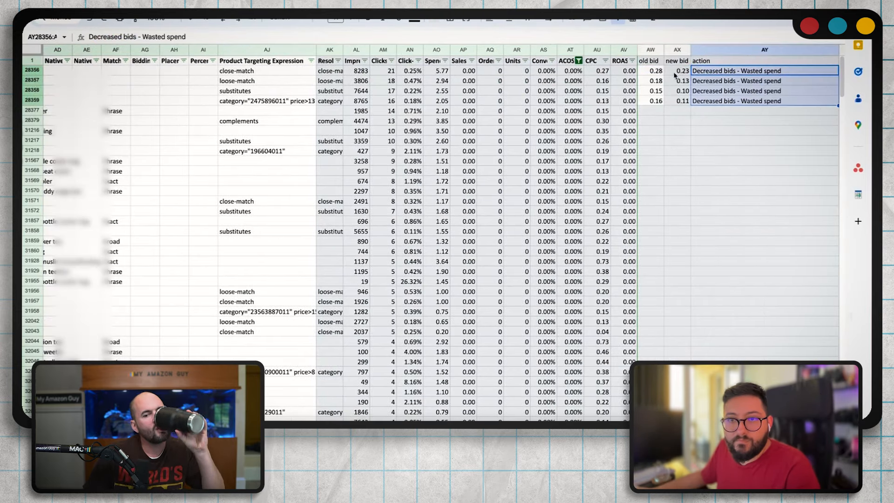
left_click_drag(650, 71, 764, 101)
left_click(433, 19)
left_click(460, 74)
left_click(764, 131)
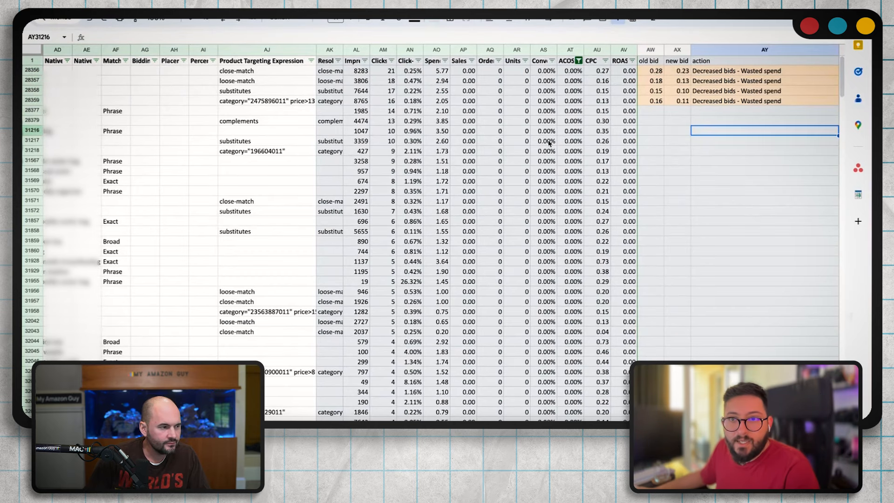
- Reset the sheet's filters to include the added columns, and filter the action column to exclude blanks
left_click(616, 22)
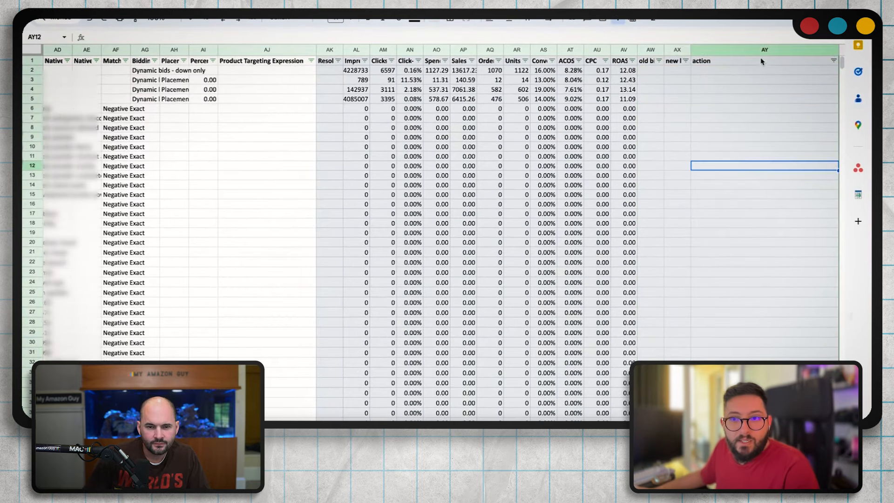
left_click(834, 60)
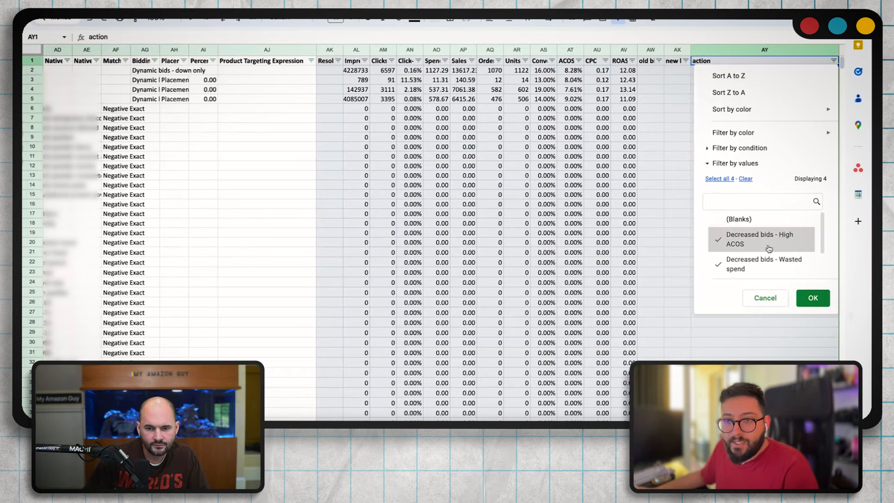
scroll(822, 233, "down", 2)
scroll(824, 220, "up", 2)
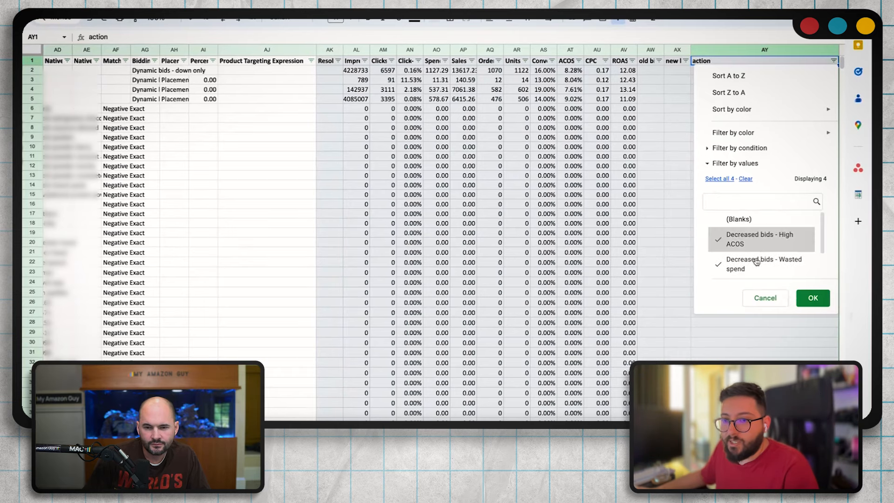
scroll(764, 251, "down", 1)
left_click(813, 298)
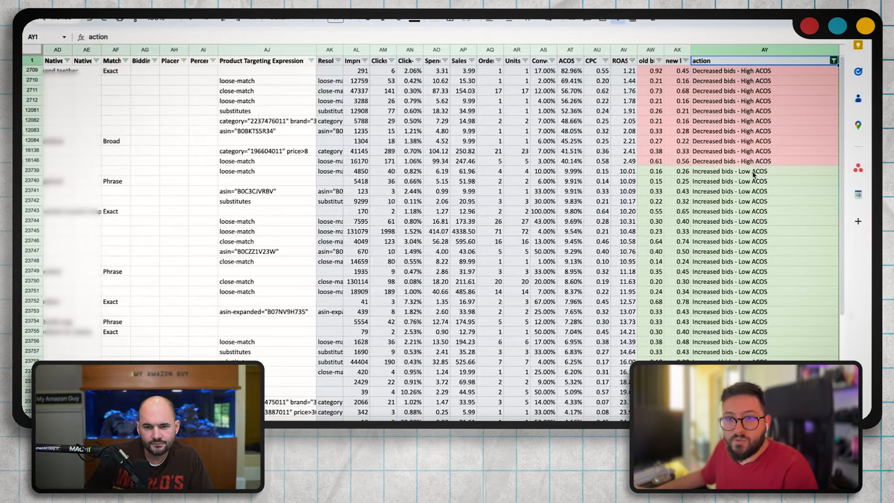
- Copy all new bid values of the filtered targets over the Bid column as plain values, starting at cell AB2709
scroll(683, 92, "down", 6)
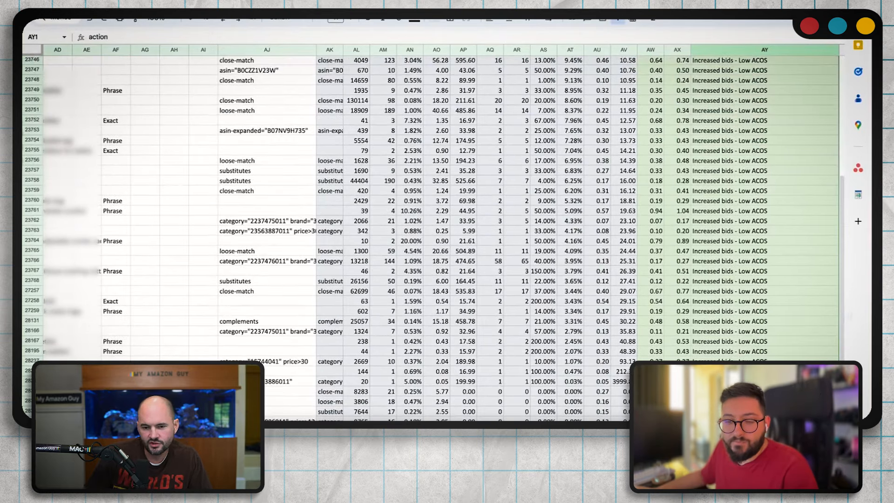
scroll(675, 82, "up", 2)
left_click(678, 50)
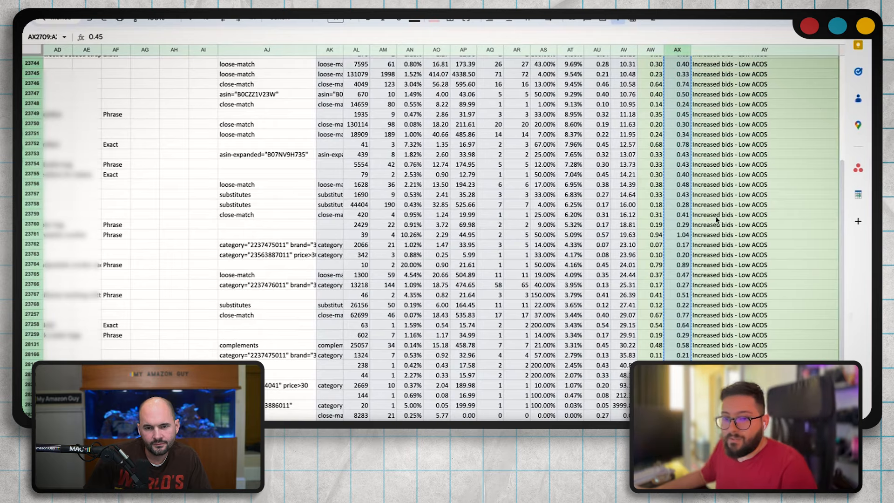
scroll(705, 306, "up", 3)
scroll(705, 306, "up", 3)
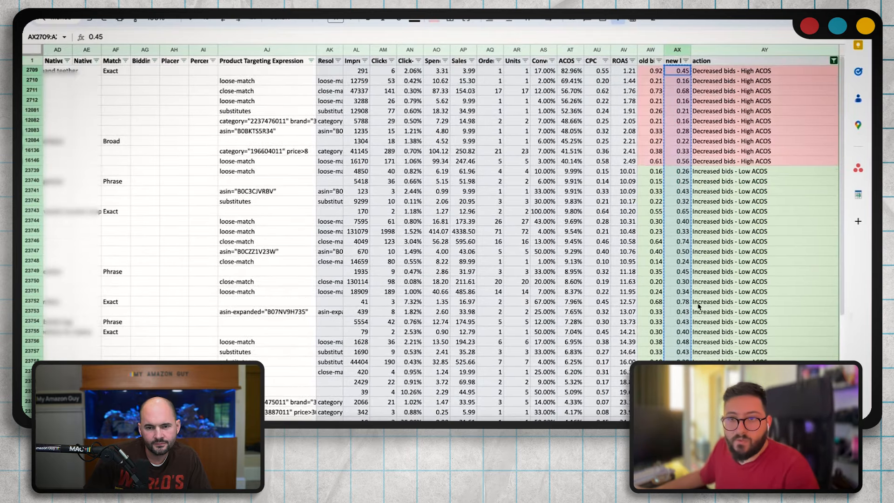
scroll(711, 174, "left", 5)
scroll(711, 175, "right", 5)
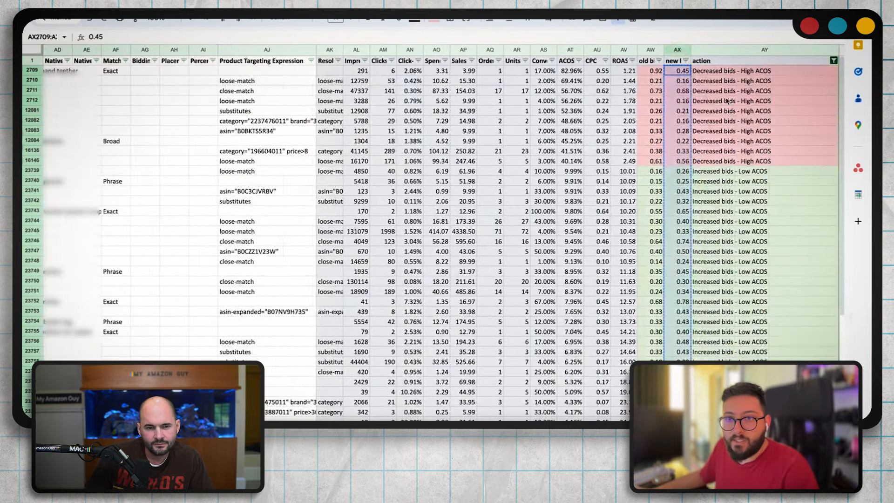
left_click(688, 62)
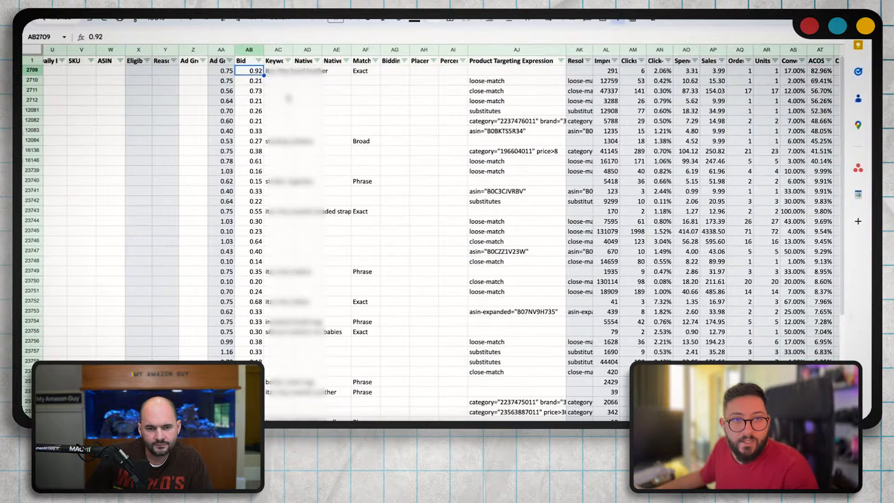
right_click(254, 71)
mouse_move(308, 123)
left_click(461, 132)
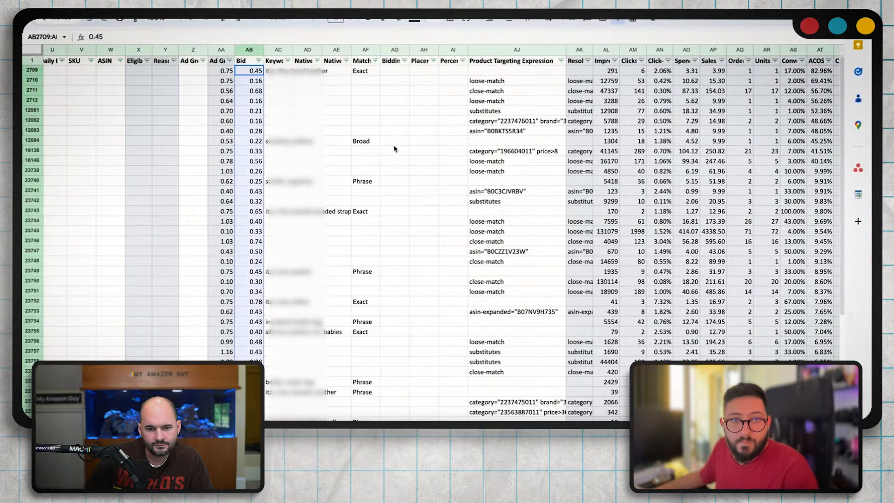
- Enter update in the Operation column for all filtered targets, starting at cell C2709
scroll(335, 189, "left", 10)
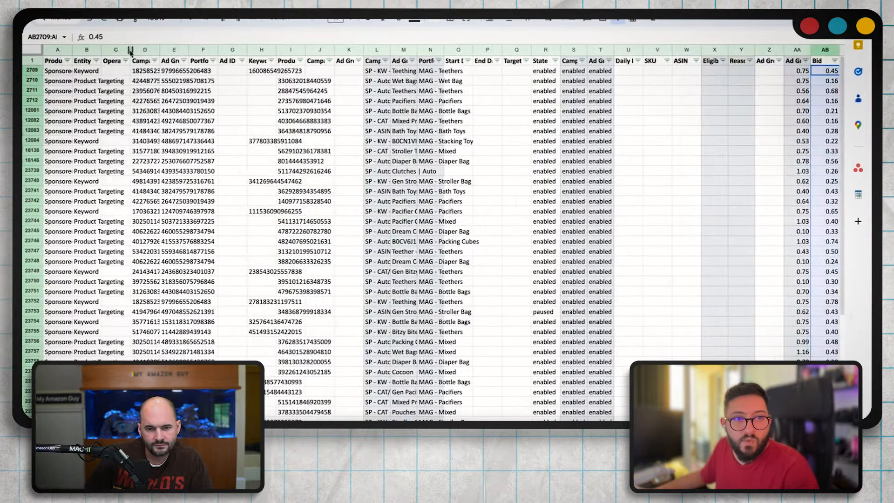
left_click(116, 50)
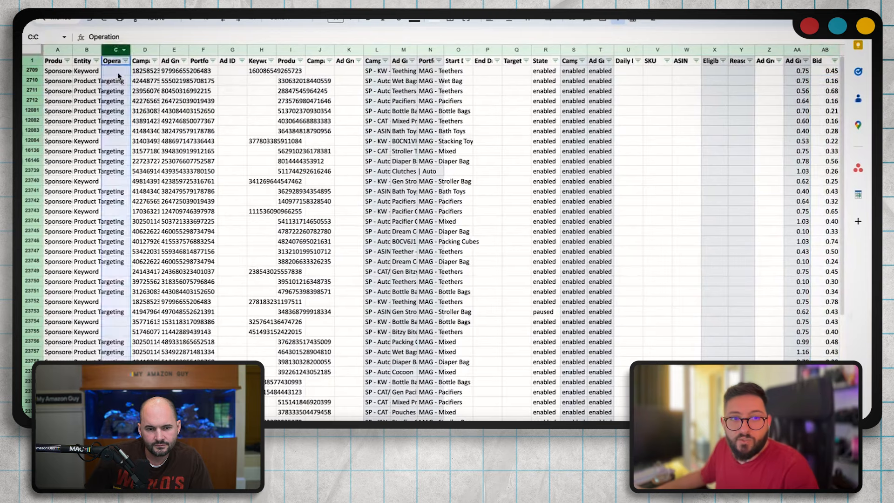
left_click(118, 72)
left_click(114, 64)
left_click(112, 70)
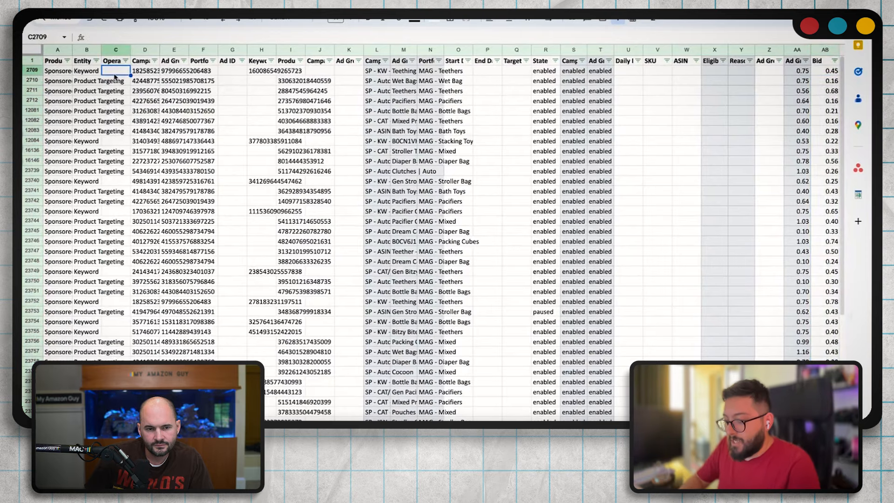
type("update")
key("Return")
left_click(115, 71)
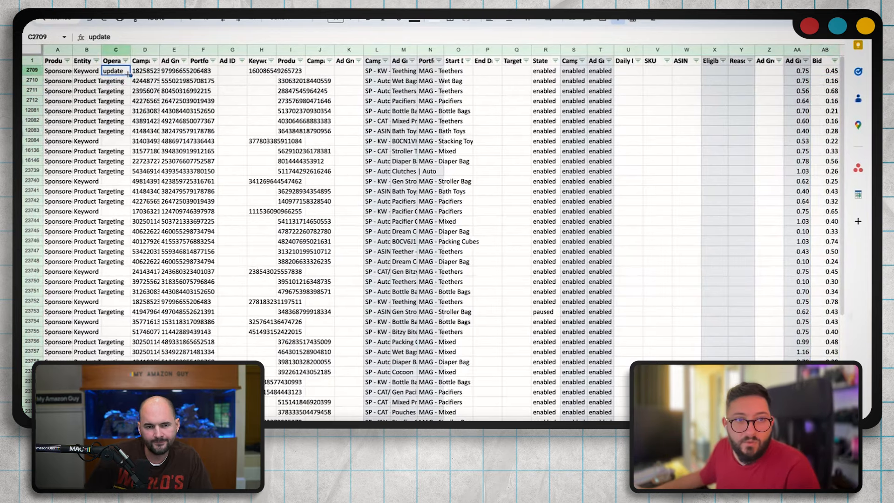
double_click(131, 75)
- Copy the whole filtered table, including its header row, into a new blank spreadsheet
left_click(352, 292)
key("ctrl+a")
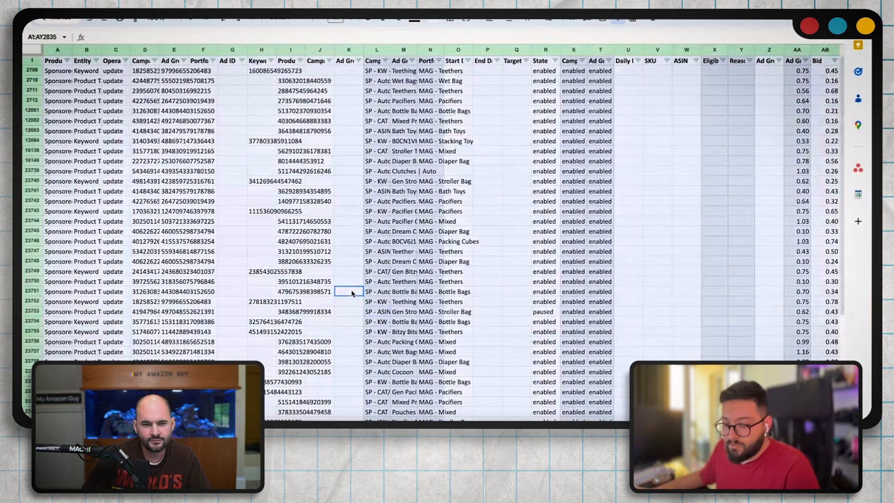
key("super+space")
type("sheets.new")
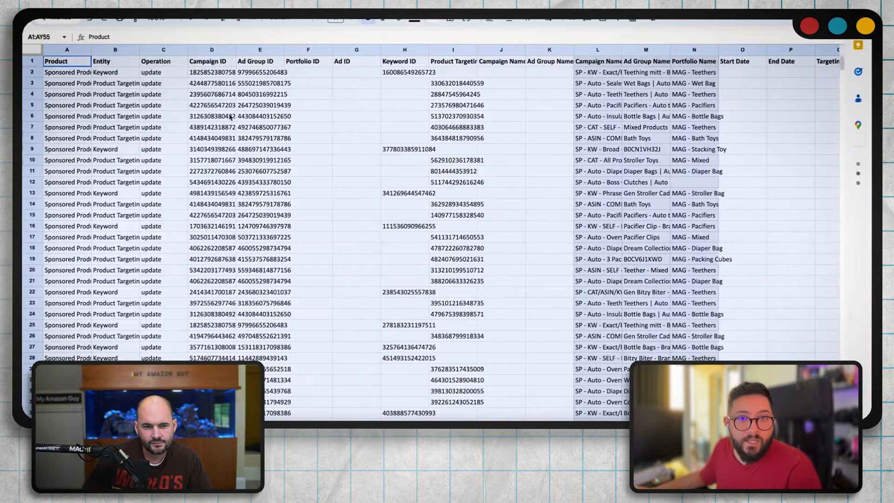
left_click(264, 127)
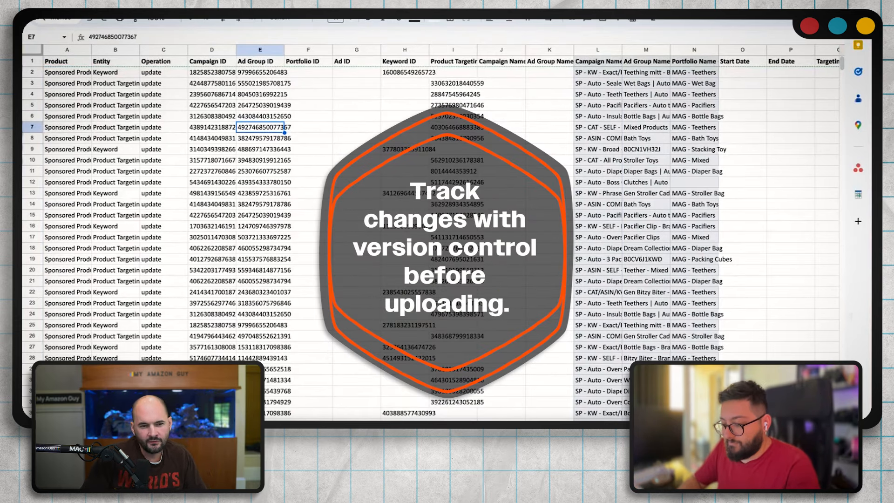
left_click(453, 171)
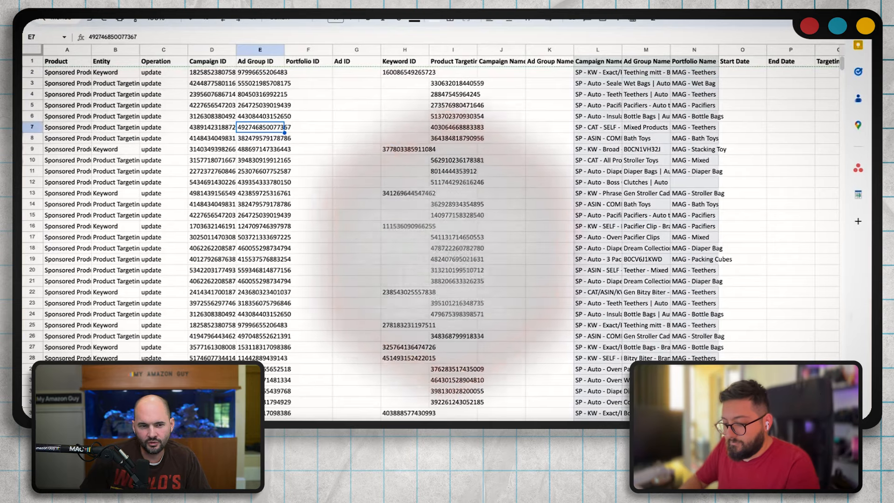
left_click(77, 7)
mouse_move(55, 7)
key("super+p")
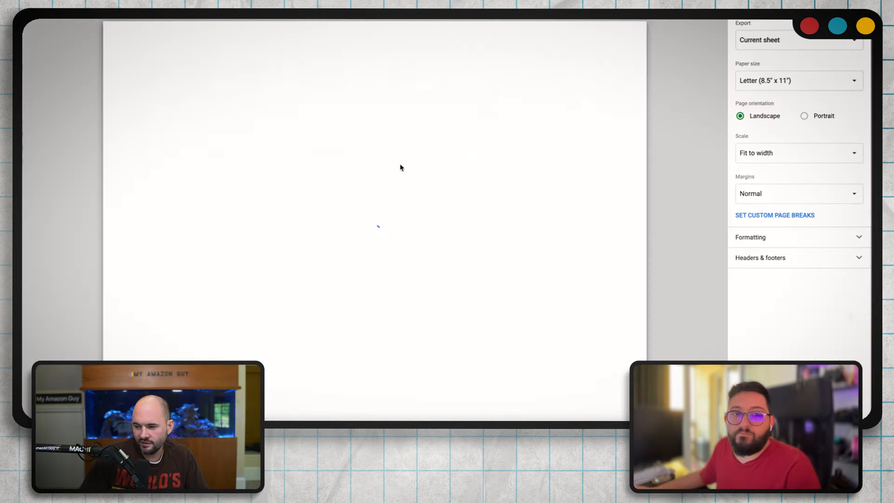
key("Escape")
- Widen the action column in the new spreadsheet to fit its text
scroll(596, 194, "right", 5)
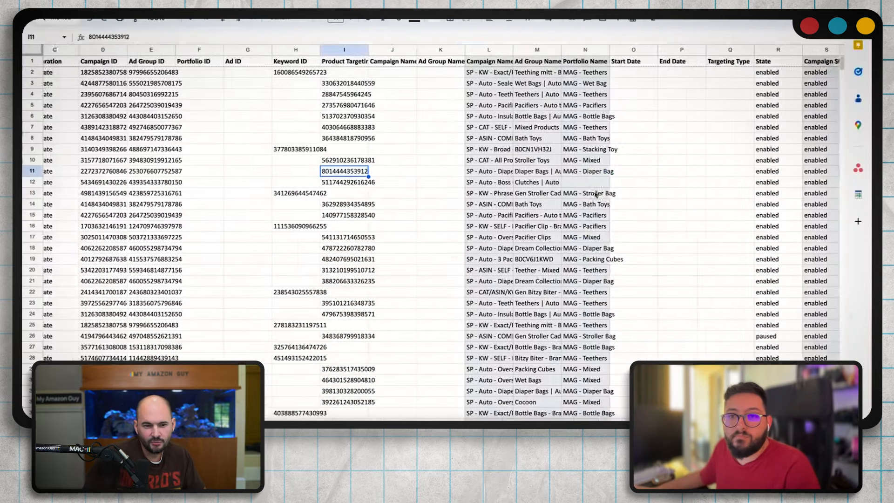
scroll(596, 193, "right", 10)
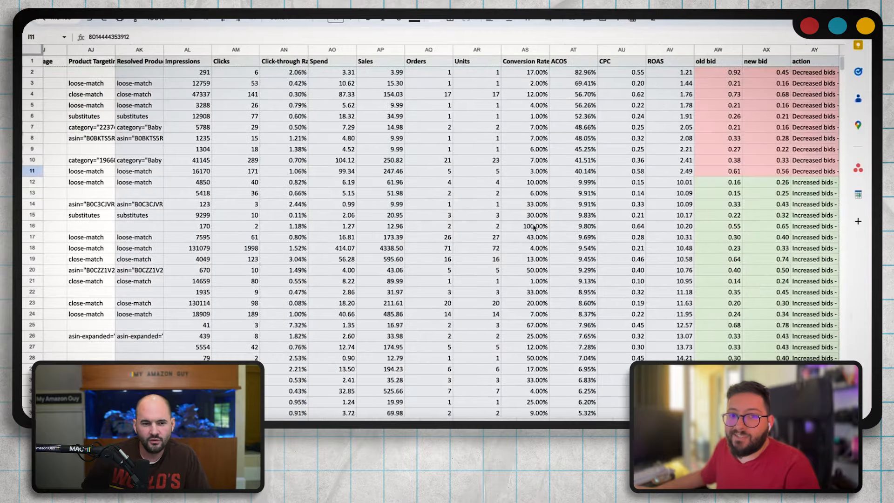
left_click(829, 52)
double_click(838, 50)
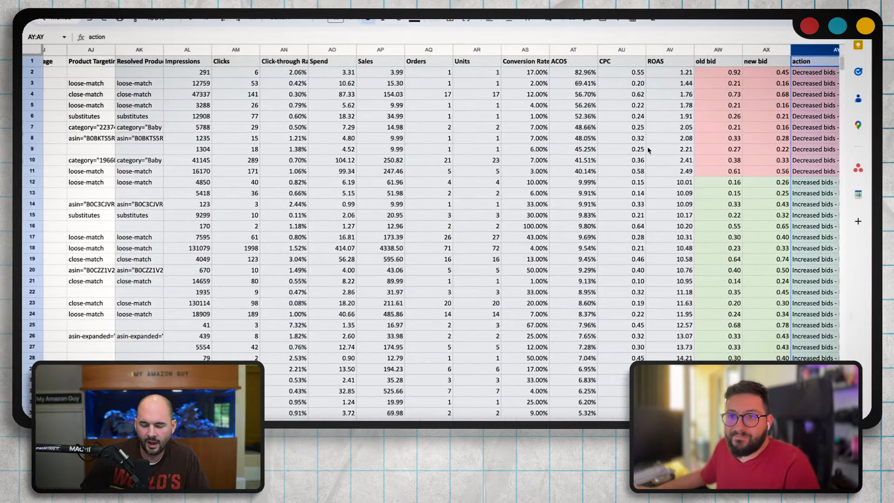
left_click(627, 160)
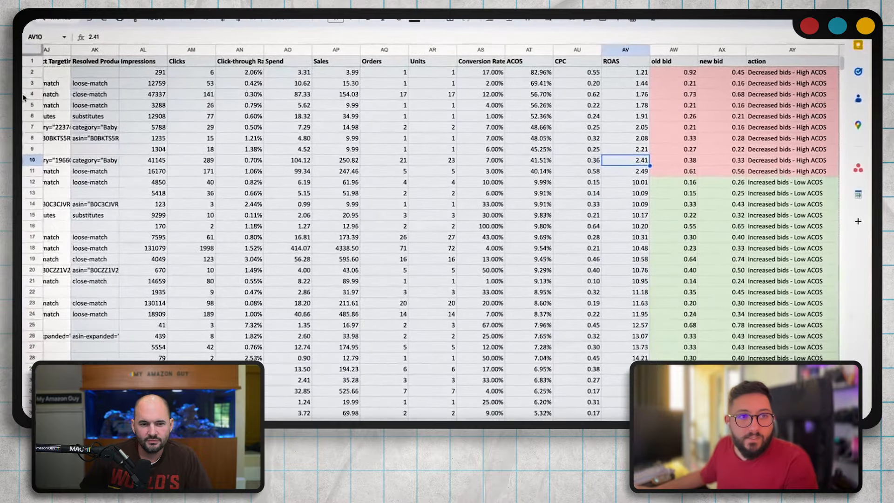
mouse_move(23, 99)
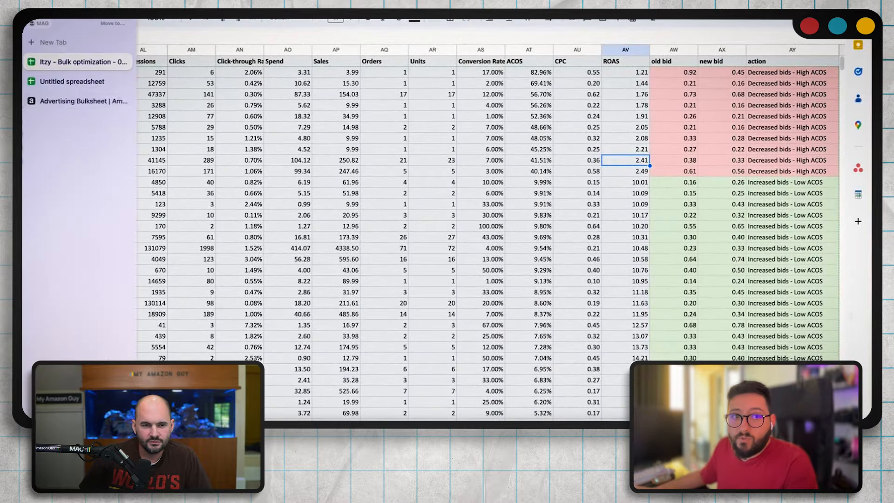
left_click(63, 100)
key("ctrl+Tab")
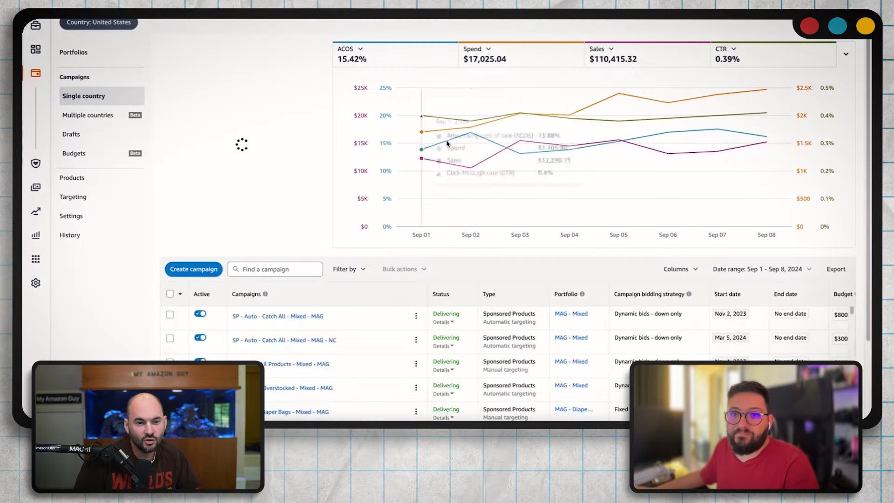
key("ctrl+Tab")
- Check the update entries in the Operation column and download the spreadsheet as an Excel (.xlsx) file
scroll(290, 112, "left", 20)
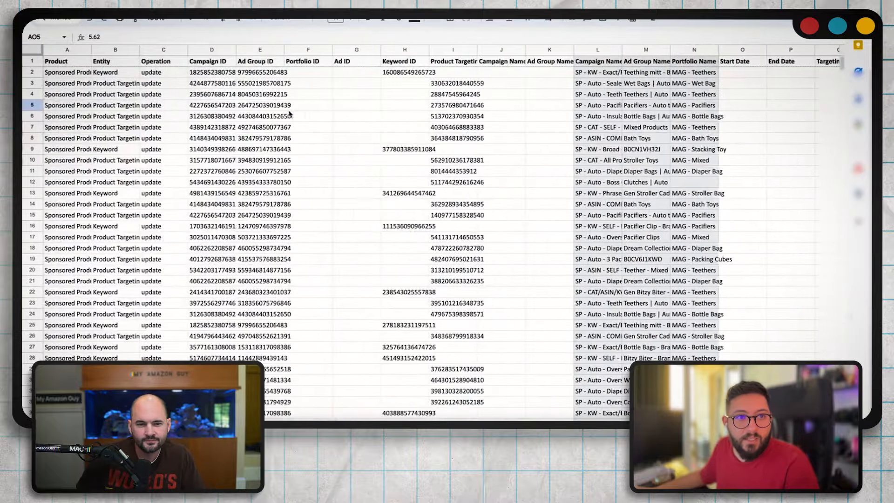
left_click(232, 150)
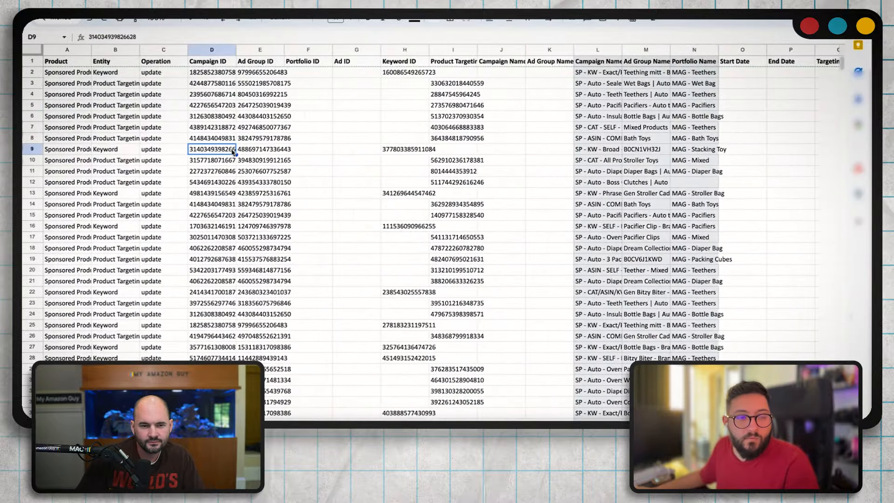
left_click(175, 75)
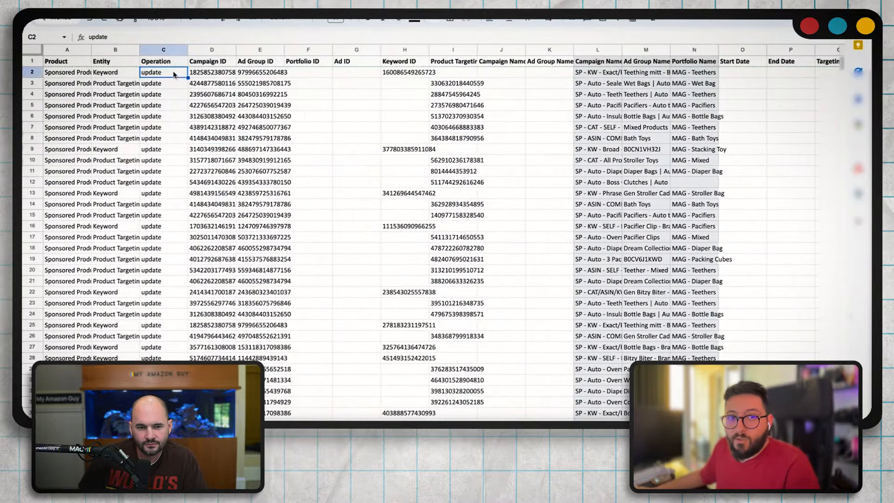
left_click_drag(175, 74, 172, 212)
left_click(162, 76)
left_click(58, 13)
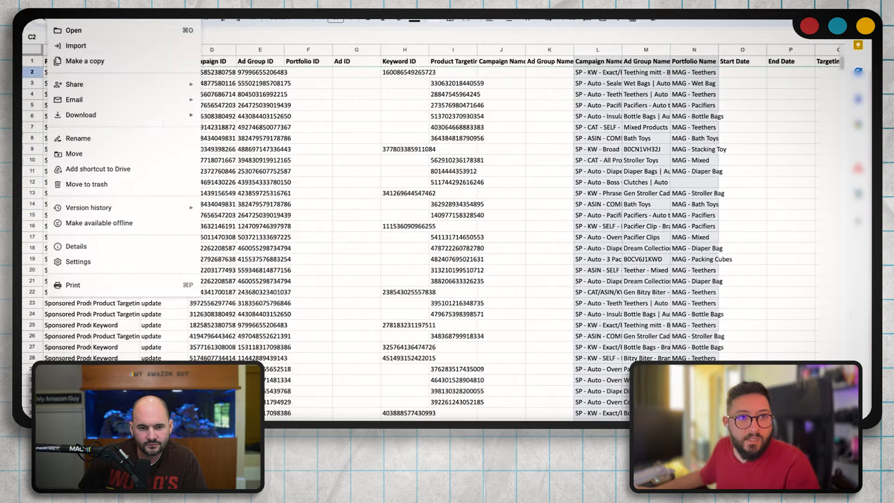
mouse_move(132, 115)
left_click(242, 119)
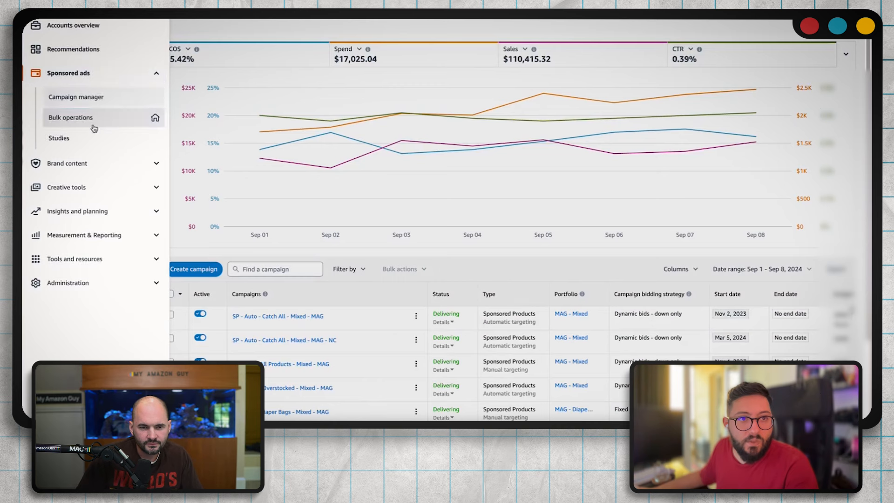
- Open Bulk operations in Amazon Ads and choose the newly downloaded .xlsx file from Downloads as the upload file
left_click(94, 128)
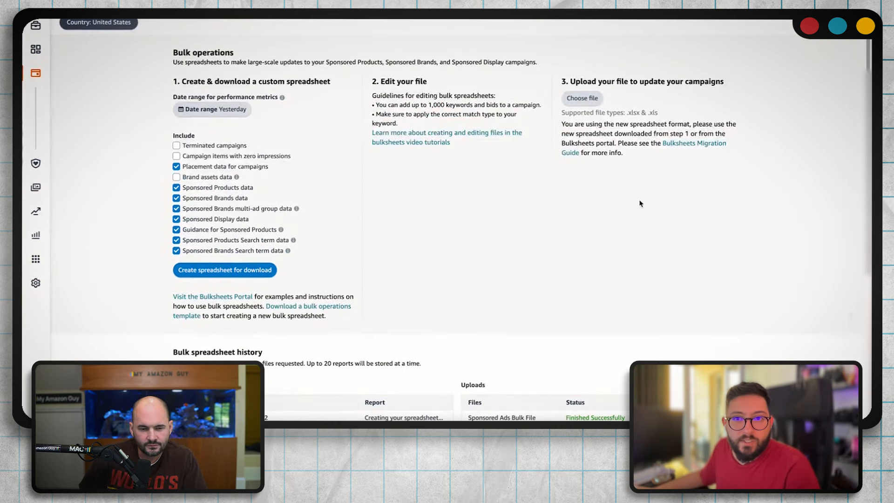
left_click(584, 100)
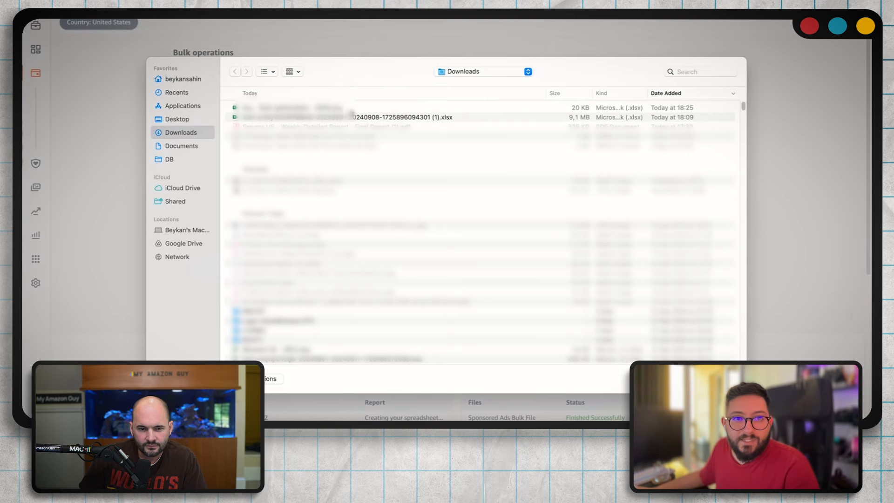
left_click(351, 110)
key("Return")
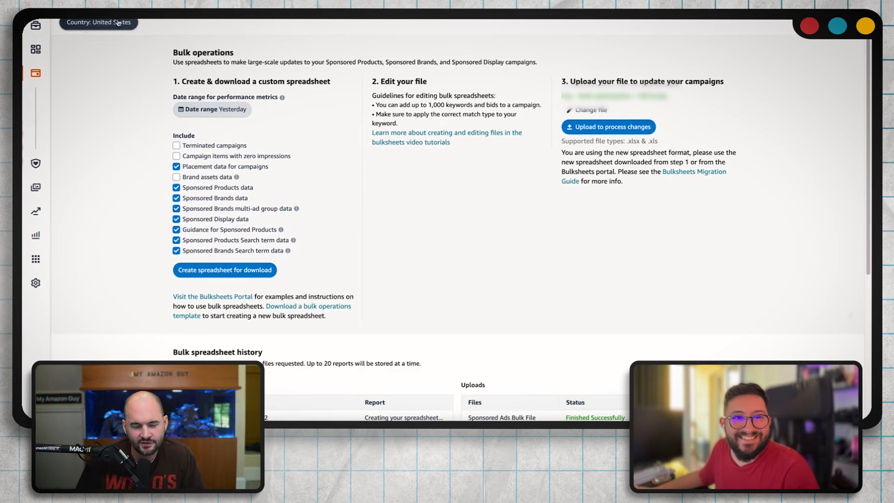
- Open the Campaign manager and examine the campaigns' impressions, clicks, spend, CPC, orders and sales
mouse_move(44, 99)
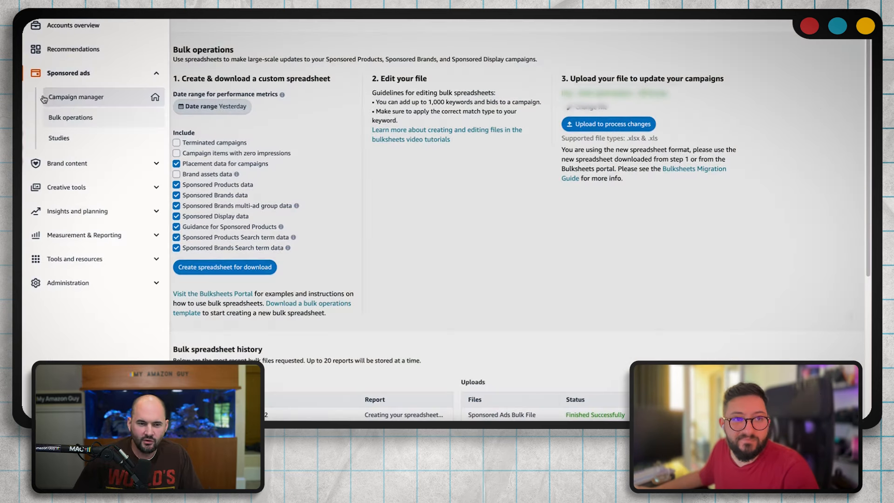
left_click(91, 98)
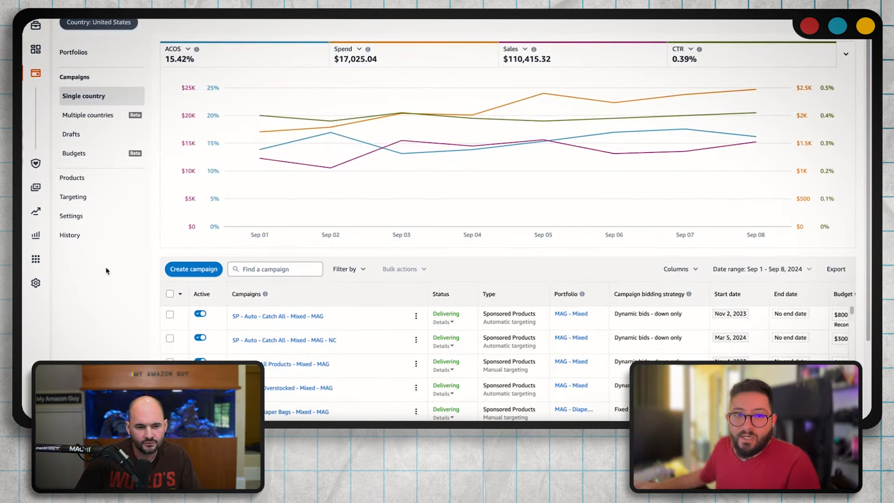
scroll(112, 268, "down", 3)
scroll(652, 317, "right", 5)
scroll(653, 317, "right", 3)
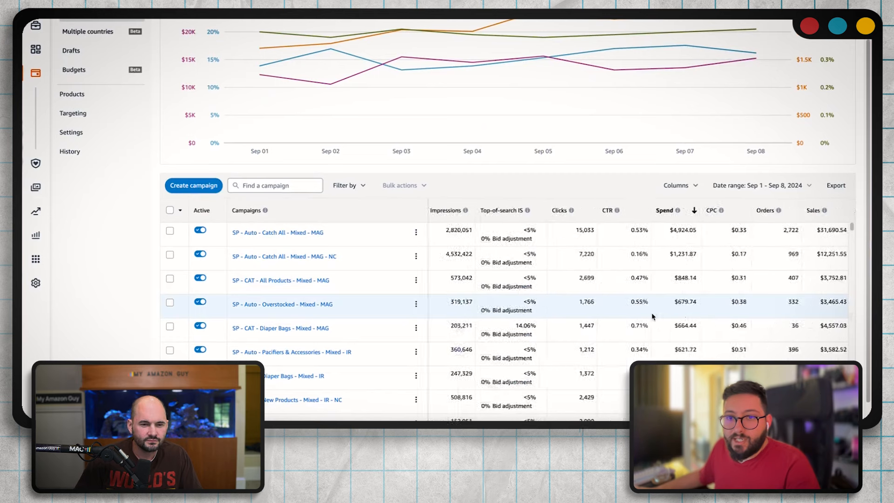
scroll(652, 316, "left", 6)
scroll(653, 317, "right", 8)
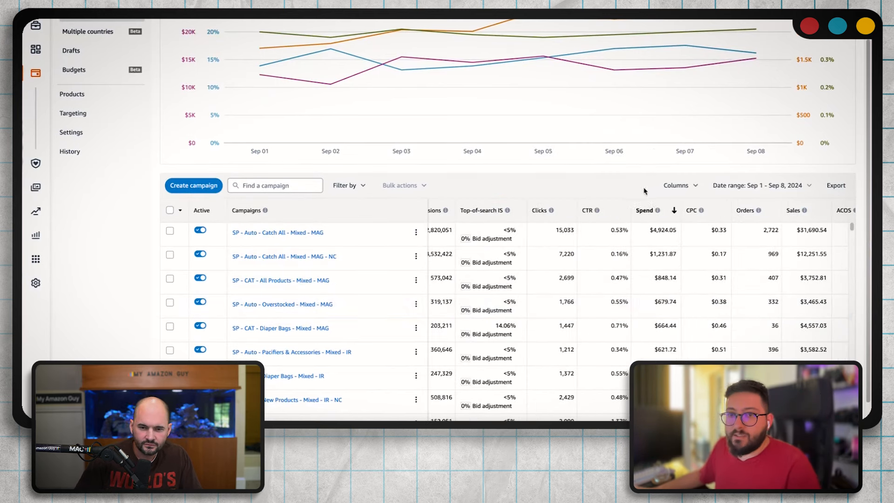
- Set the campaign date range to Sep 8 - Sep 15, 2024 and examine the campaigns' performance
left_click(730, 185)
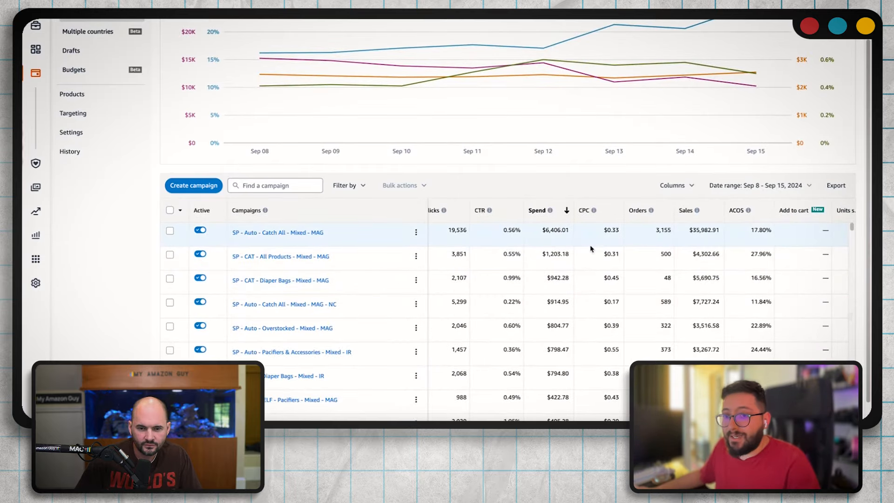
scroll(127, 287, "down", 2)
scroll(127, 287, "up", 2)
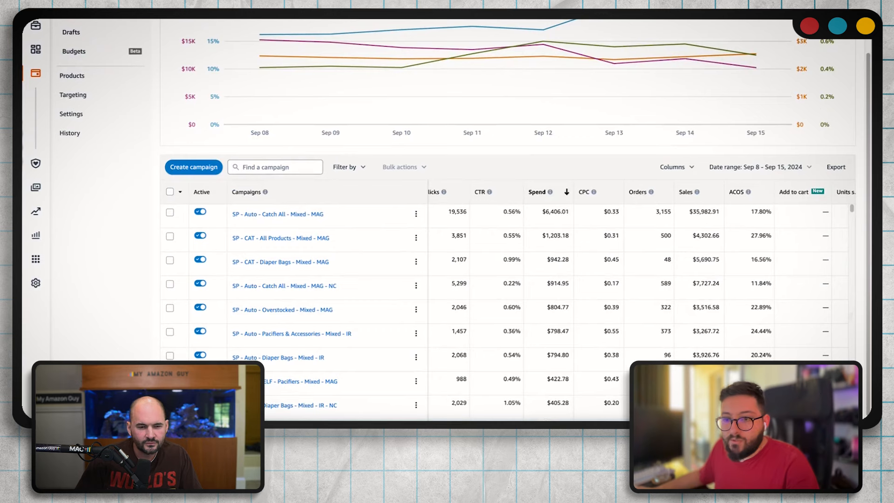
- Set the campaign date range to Sep 1 - Sep 7, 2024
left_click(773, 170)
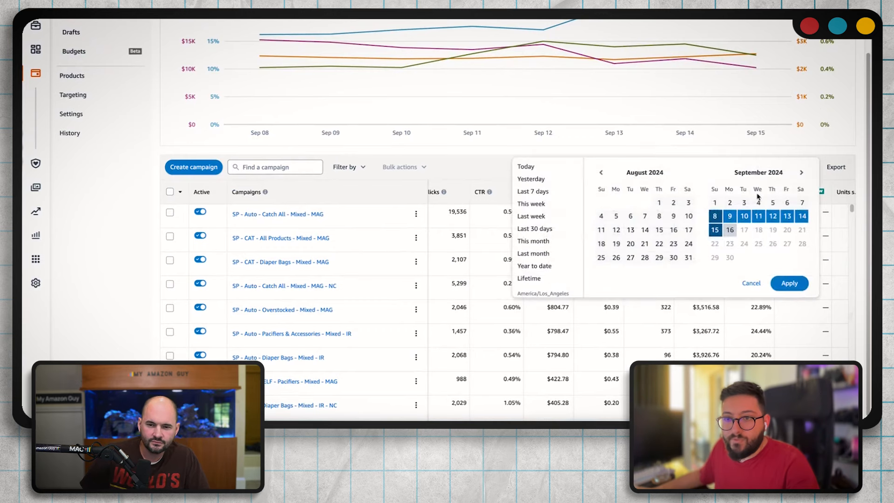
left_click(716, 203)
left_click(802, 203)
left_click(792, 284)
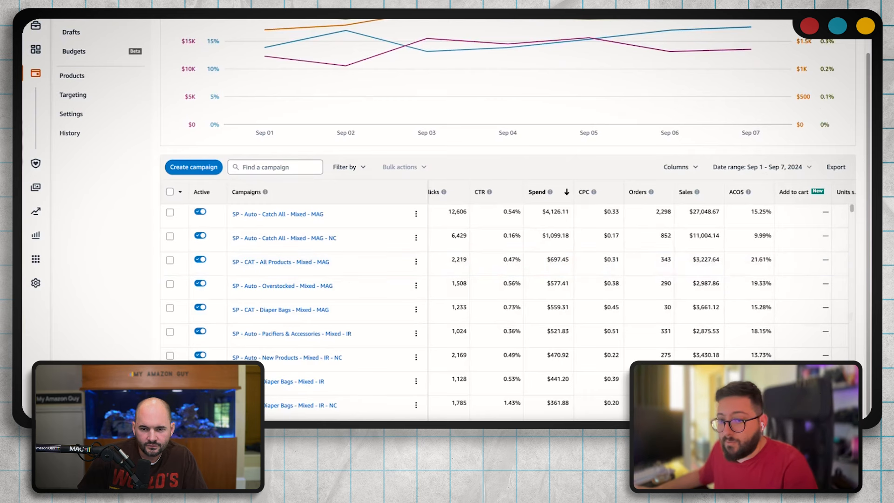
- Set the campaign date range to Sep 8 - Sep 14, 2024 to compare it with the previous week
left_click(769, 167)
left_click(715, 216)
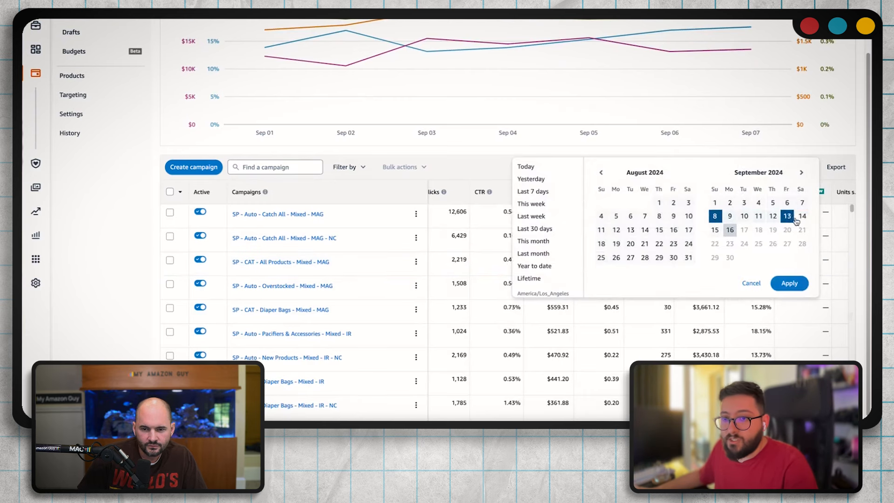
left_click(802, 216)
left_click(791, 284)
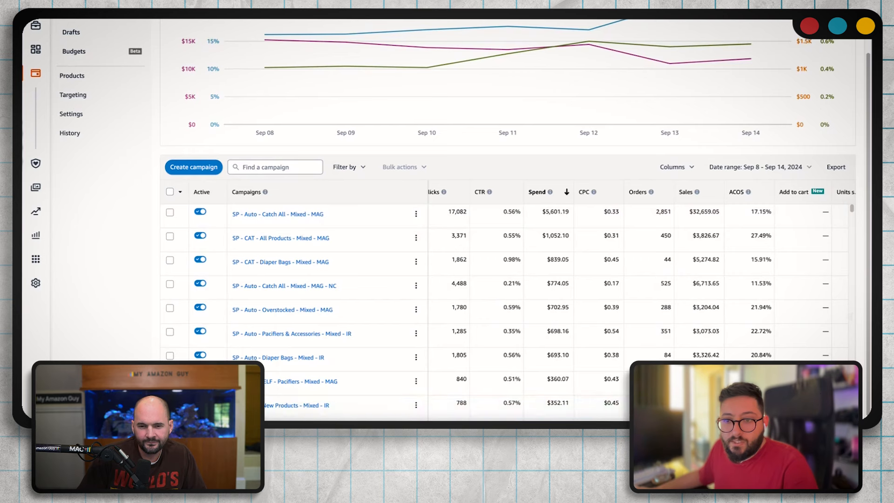
- Return the campaign date range to Sep 1 - Sep 7, 2024 to recheck the first week's metrics
left_click(782, 168)
left_click(715, 203)
left_click(802, 203)
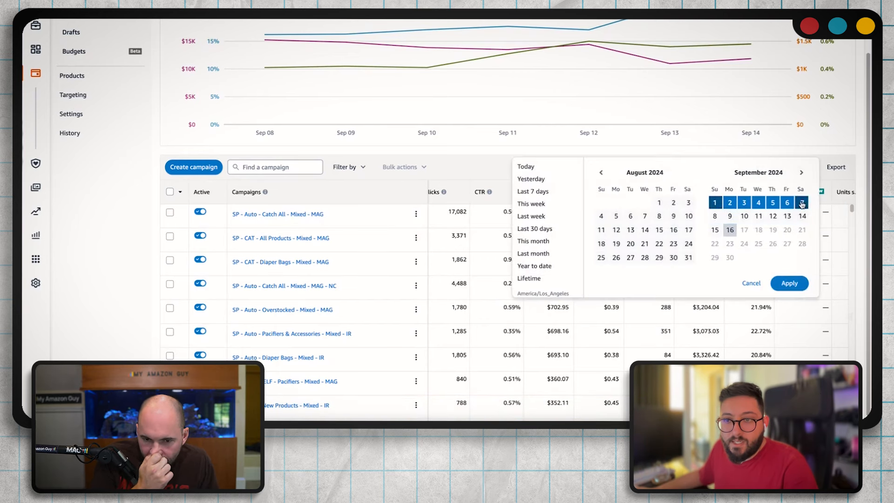
left_click(789, 284)
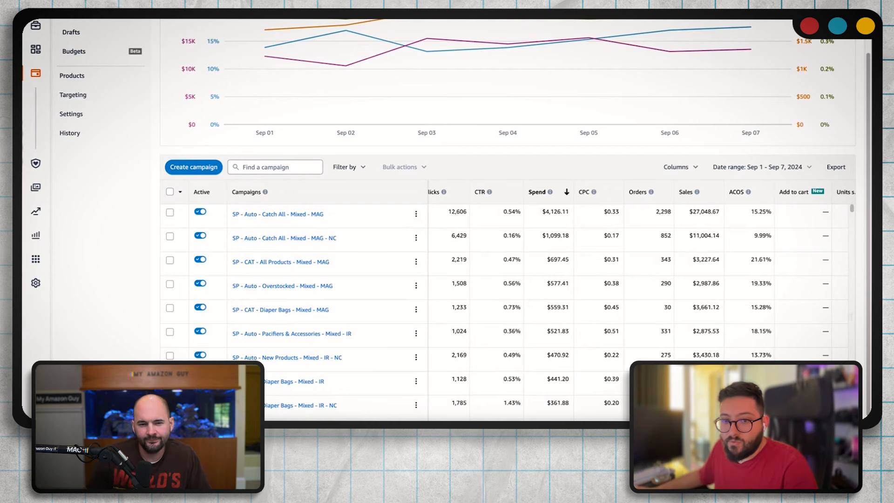
- Switch the campaign date range back to Sep 8 - Sep 14, 2024
left_click(756, 166)
left_click(716, 215)
left_click(789, 283)
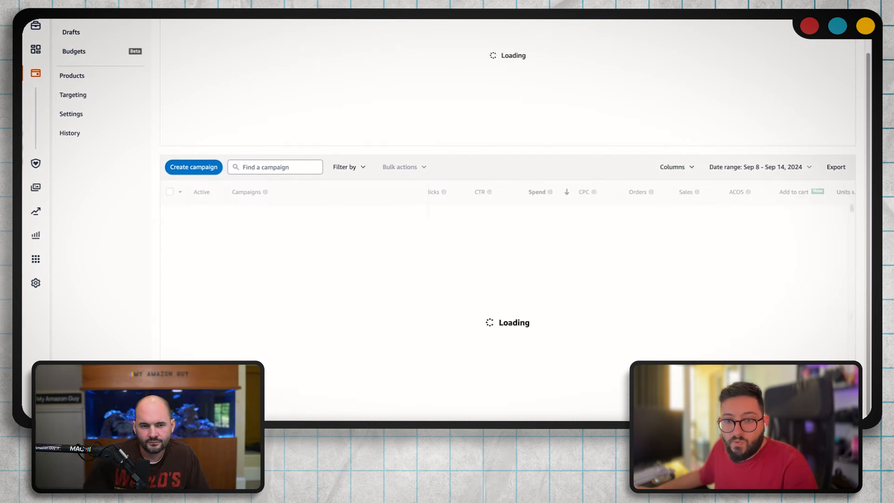